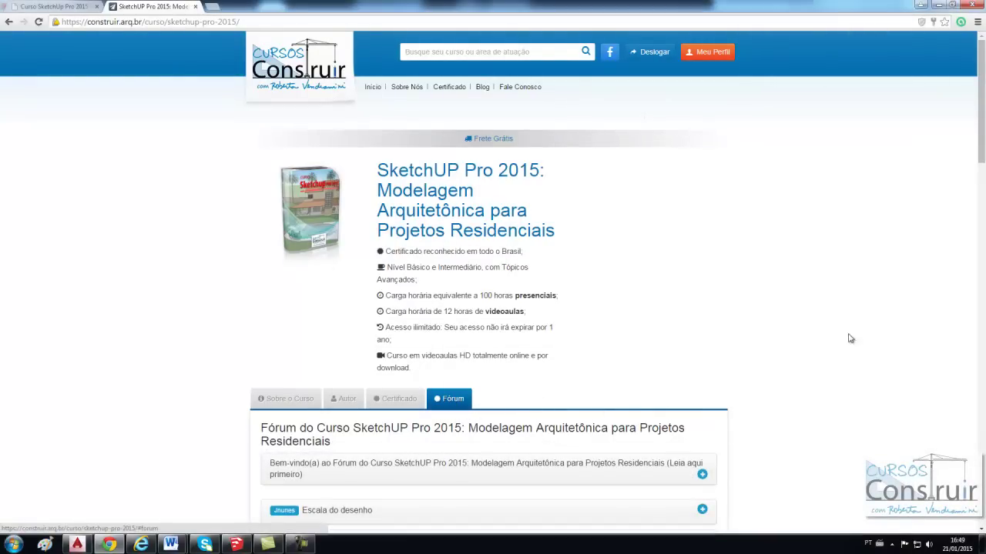
- Scroll the SketchUp Pro 2015 course page down to the Fórum topic list
{"action": "left_click_drag", "start_coordinate": [981, 158], "coordinate": [979, 245]}
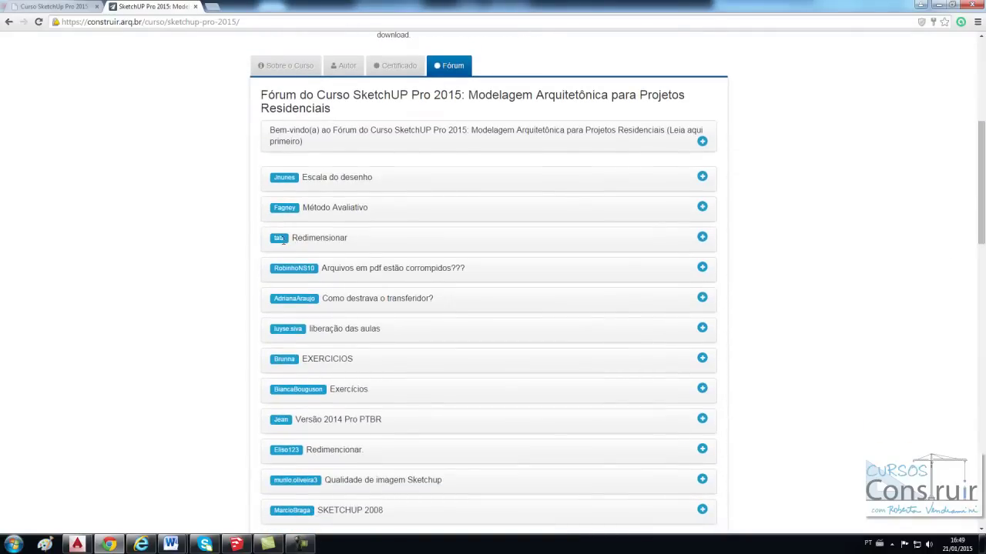
- Expand the Redimensionar forum topic to read its replies, then go to the course store page
{"action": "left_click", "coordinate": [703, 237]}
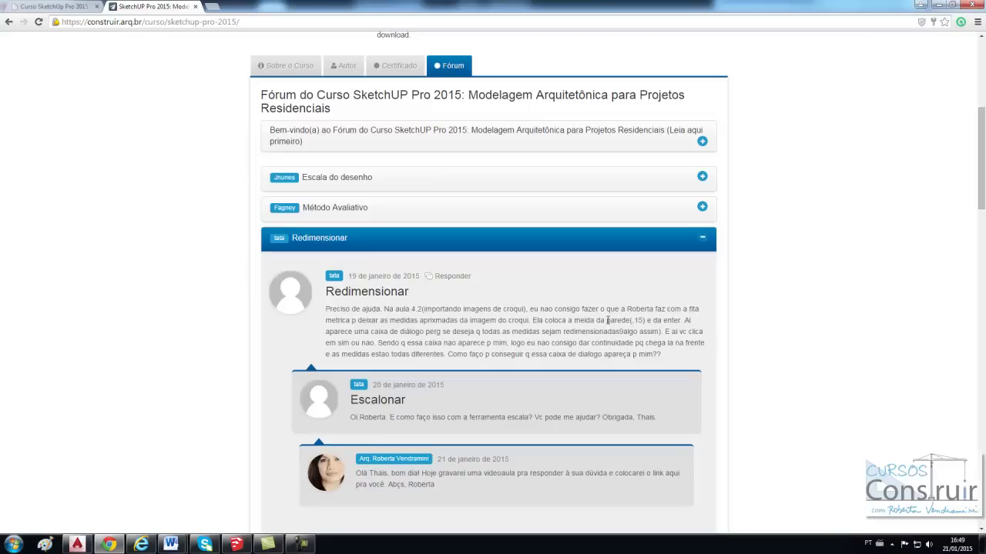
{"action": "scroll", "coordinate": [706, 283], "scroll_direction": "up", "scroll_amount": 2}
{"action": "scroll", "coordinate": [705, 283], "scroll_direction": "up", "scroll_amount": 1}
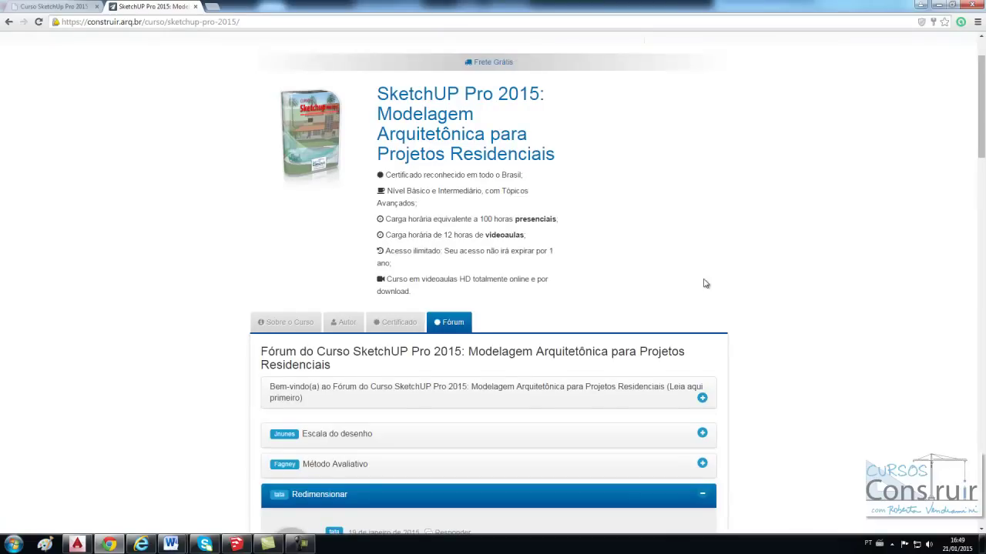
{"action": "left_click", "coordinate": [47, 7]}
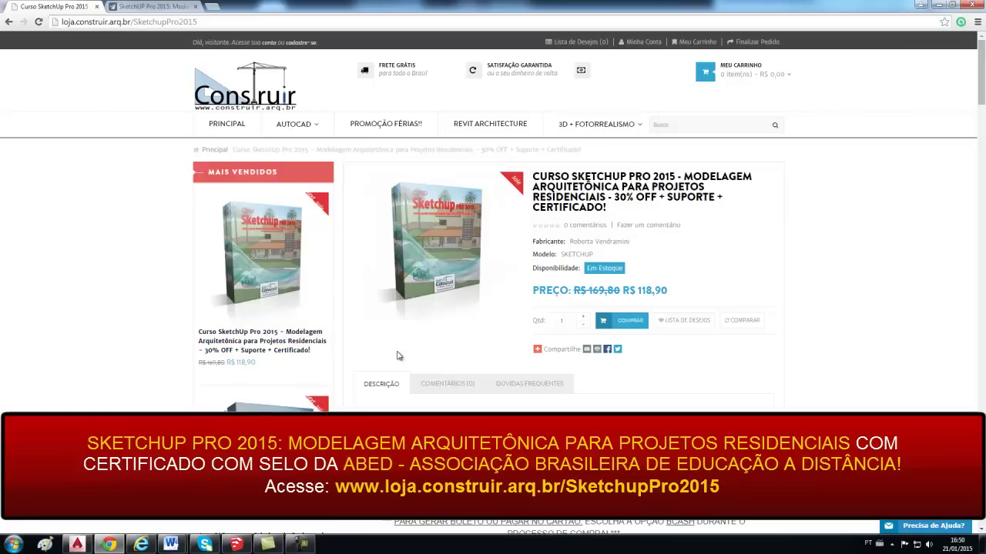
- Bring up the empty untitled SketchUp model and orbit the view slightly
{"action": "left_click", "coordinate": [240, 543]}
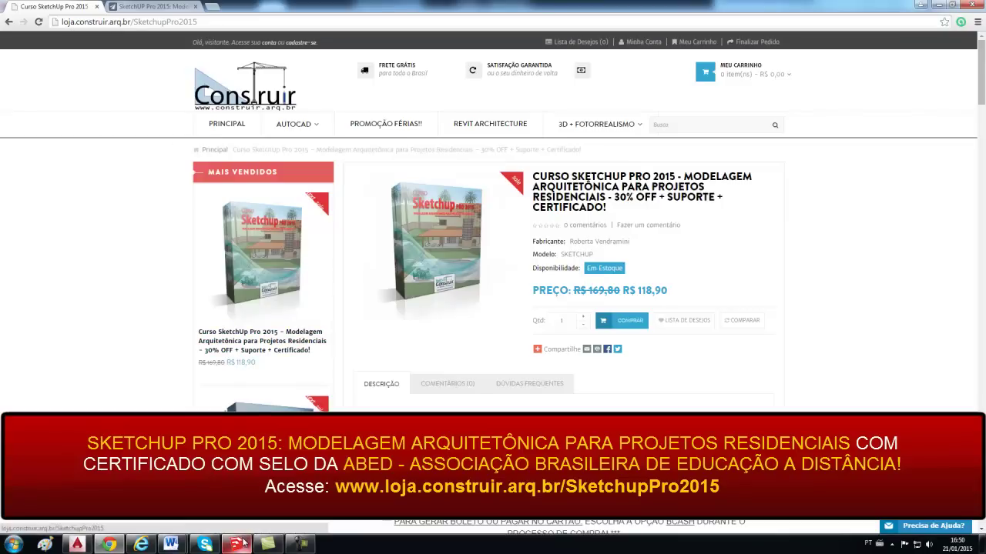
{"action": "scroll", "coordinate": [390, 282], "scroll_direction": "down", "scroll_amount": 3}
{"action": "mouse_move", "coordinate": [390, 282]}
{"action": "middle_mouse_down"}
{"action": "mouse_move", "coordinate": [576, 308]}
{"action": "mouse_move", "coordinate": [560, 316]}
{"action": "middle_mouse_up"}
{"action": "scroll", "coordinate": [530, 331], "scroll_direction": "up", "scroll_amount": 2}
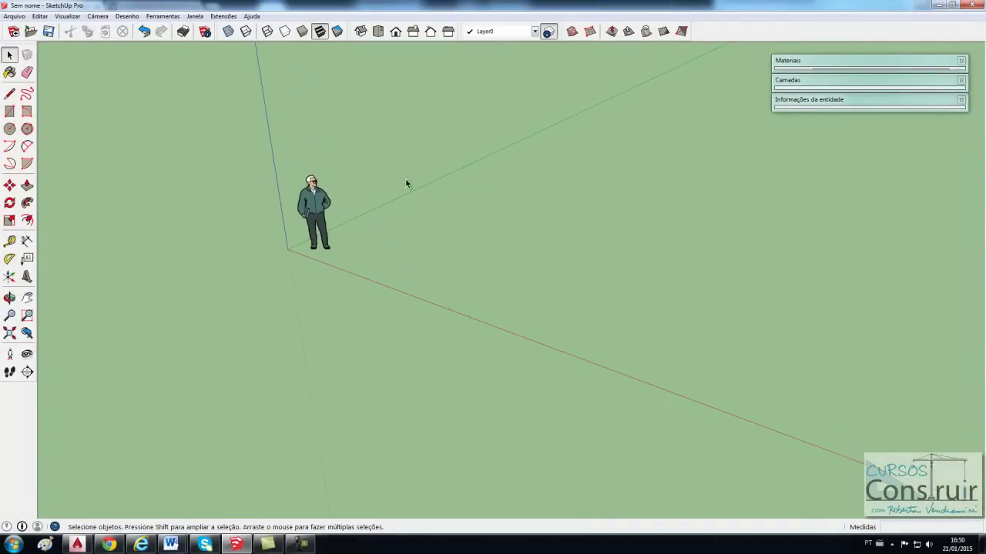
- Import Planta_Apartamento_Imagem as an image, filtering the file list to all compatible image types
{"action": "left_click", "coordinate": [14, 16]}
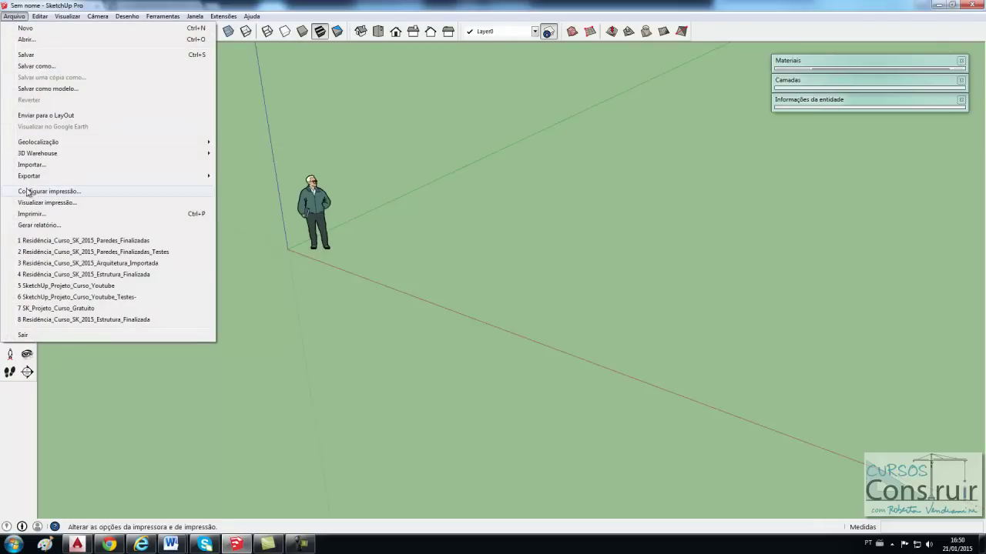
{"action": "left_click", "coordinate": [31, 165]}
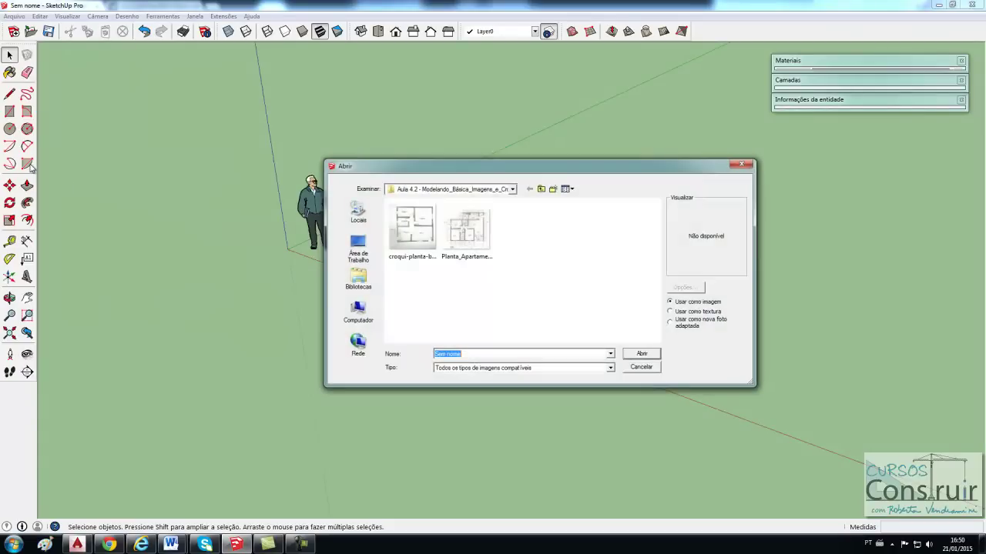
{"action": "left_click", "coordinate": [610, 368]}
{"action": "left_click", "coordinate": [524, 423]}
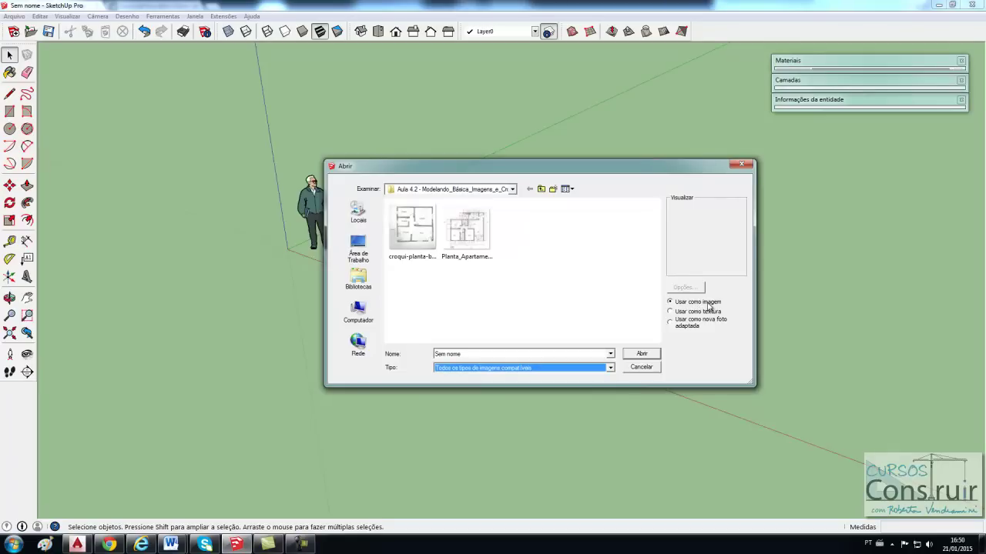
{"action": "left_click", "coordinate": [476, 235]}
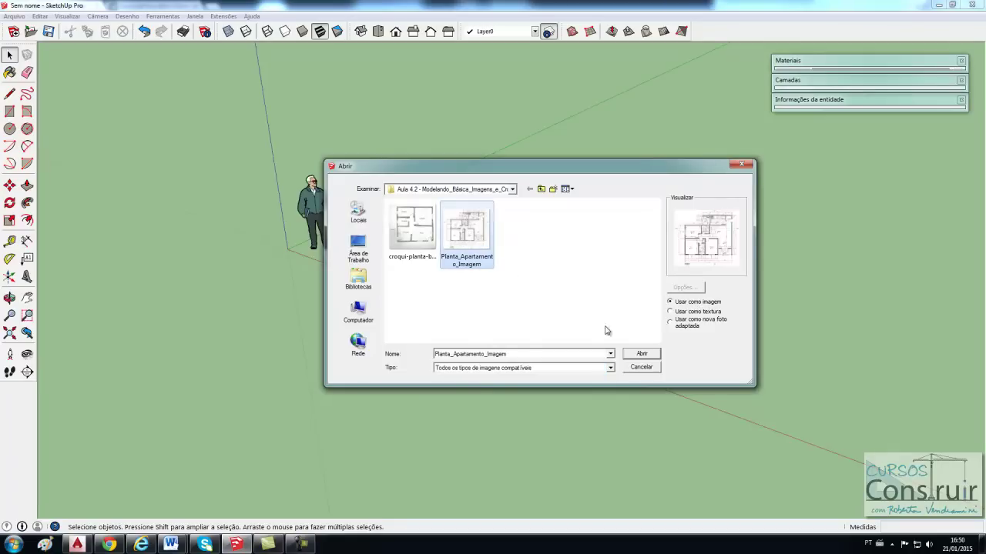
{"action": "left_click", "coordinate": [643, 356]}
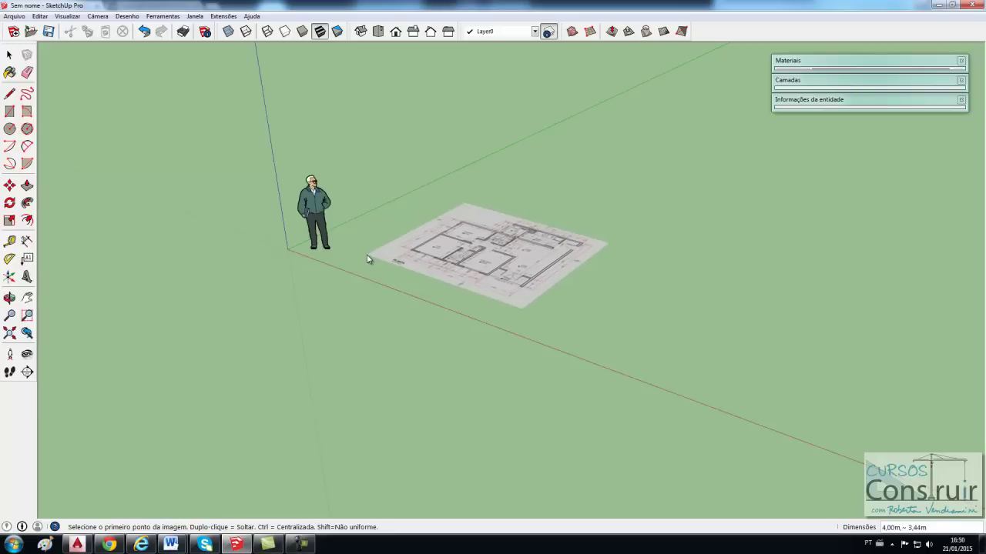
- Place the floor-plan image flat on the ground beside the figure and deselect it
{"action": "left_click", "coordinate": [367, 256]}
{"action": "left_click", "coordinate": [610, 246]}
{"action": "left_click", "coordinate": [625, 261]}
- Tilt the view down onto the plan and zoom in on the Escritório room
{"action": "middle_click_drag", "start_coordinate": [619, 267], "coordinate": [528, 298]}
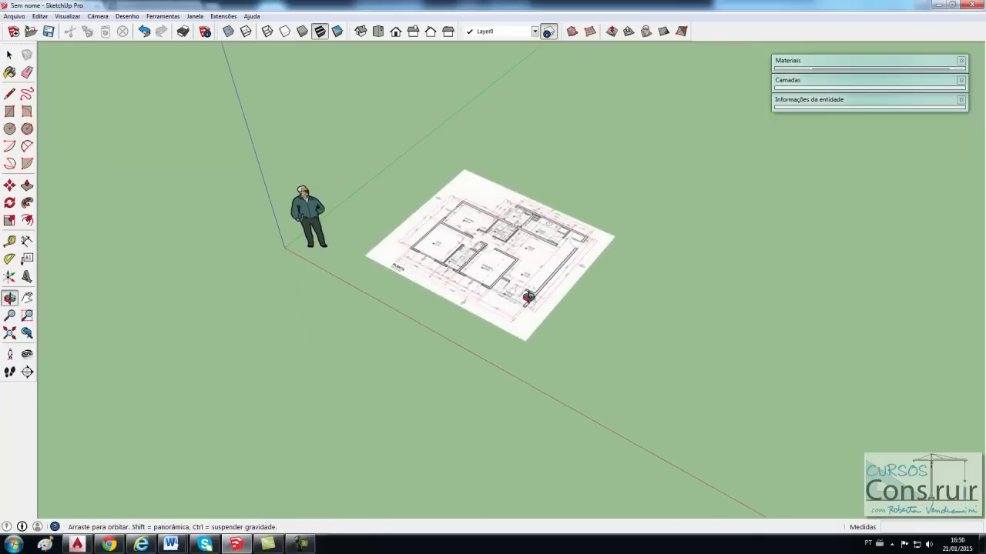
{"action": "scroll", "coordinate": [582, 254], "scroll_direction": "up", "scroll_amount": 3}
{"action": "scroll", "coordinate": [582, 255], "scroll_direction": "up", "scroll_amount": 1}
{"action": "middle_click_drag", "start_coordinate": [574, 288], "coordinate": [594, 336]}
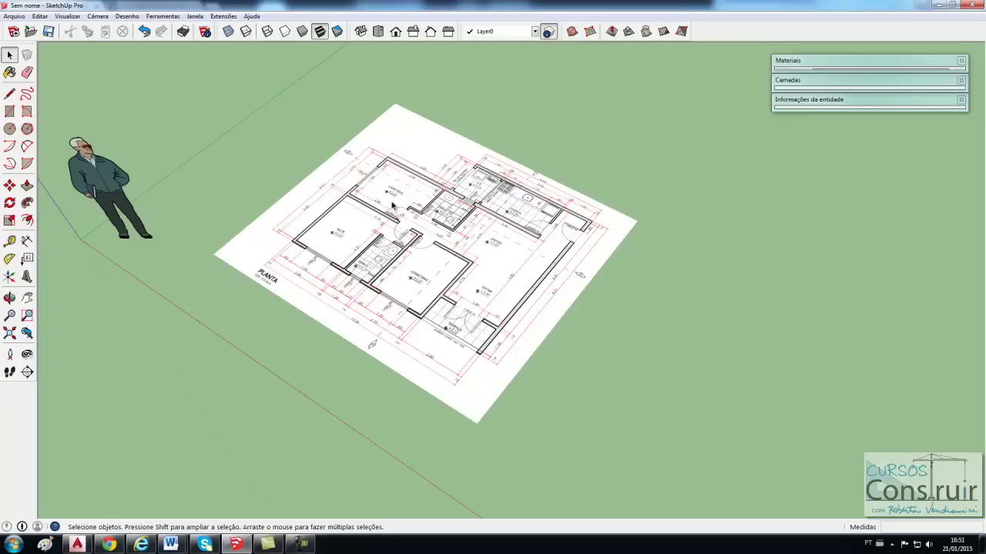
{"action": "scroll", "coordinate": [395, 206], "scroll_direction": "up", "scroll_amount": 3}
{"action": "scroll", "coordinate": [388, 177], "scroll_direction": "up", "scroll_amount": 3}
{"action": "scroll", "coordinate": [387, 177], "scroll_direction": "up", "scroll_amount": 2}
{"action": "scroll", "coordinate": [388, 177], "scroll_direction": "up", "scroll_amount": 2}
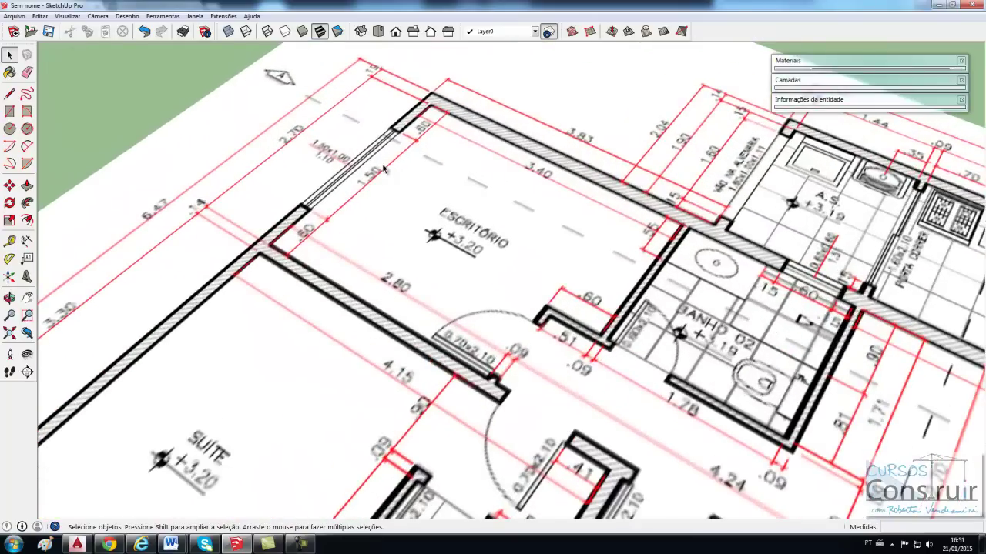
{"action": "scroll", "coordinate": [387, 177], "scroll_direction": "up", "scroll_amount": 1}
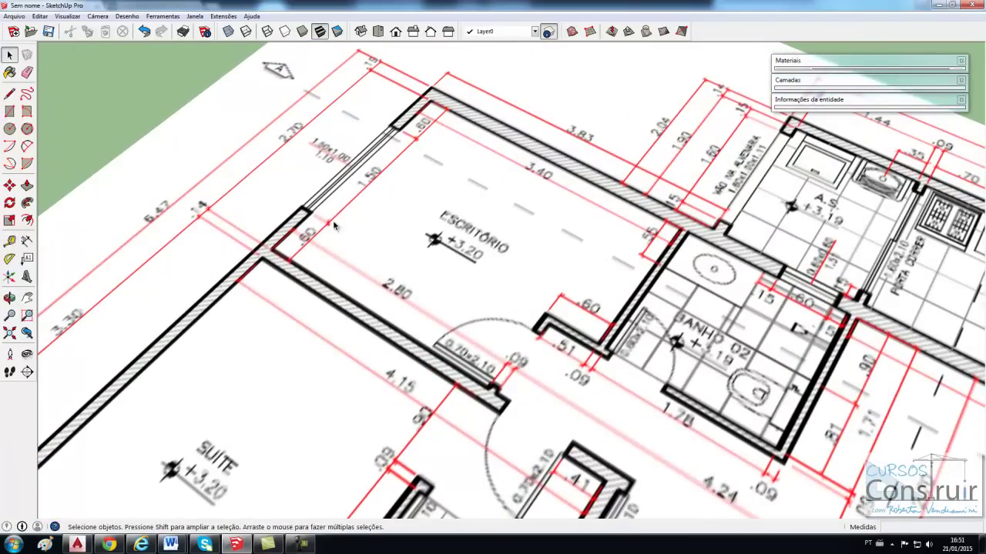
{"action": "scroll", "coordinate": [401, 165], "scroll_direction": "up", "scroll_amount": 3}
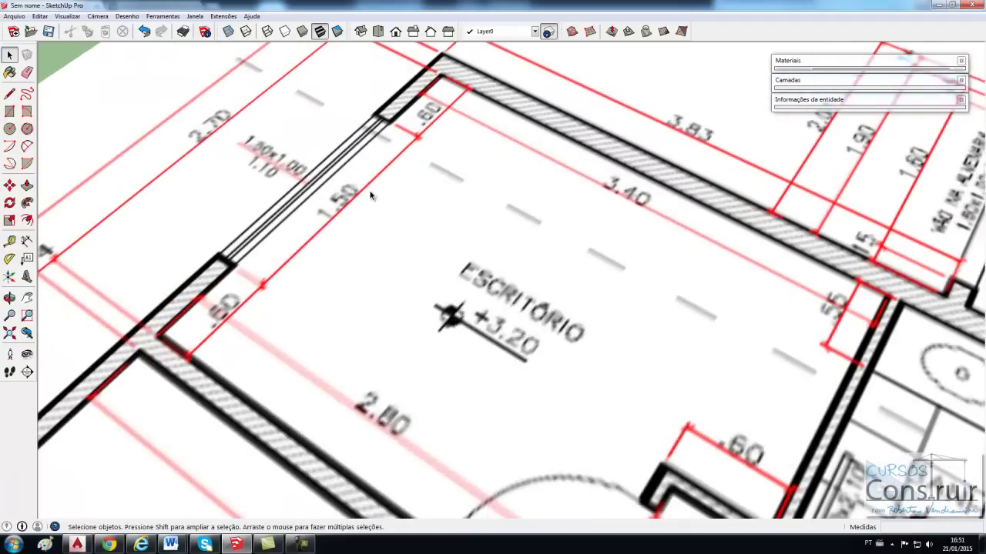
{"action": "scroll", "coordinate": [365, 201], "scroll_direction": "up", "scroll_amount": 1}
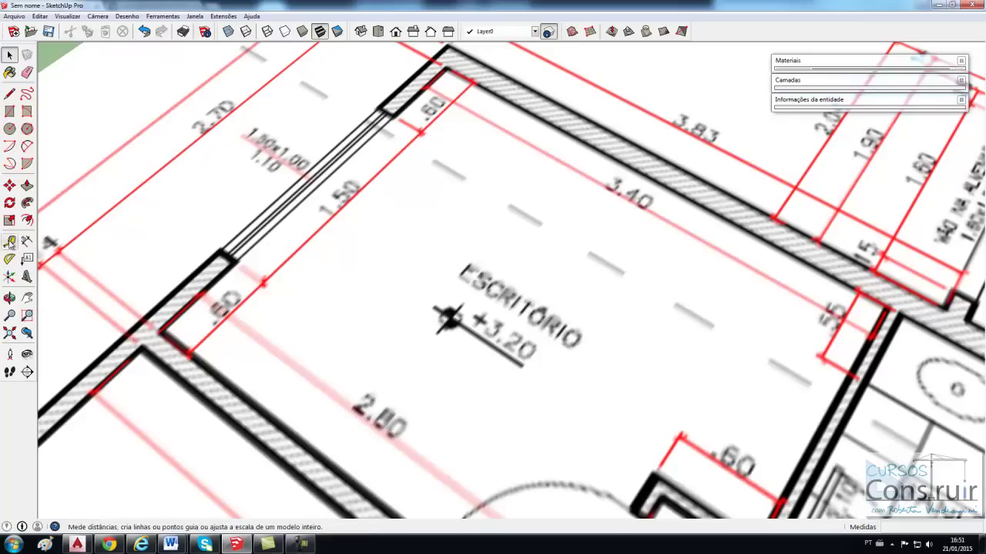
- Tape-measure the plan's 1.50 dimension, enter 1.5 m as its length, and resize the model
{"action": "left_click", "coordinate": [10, 242]}
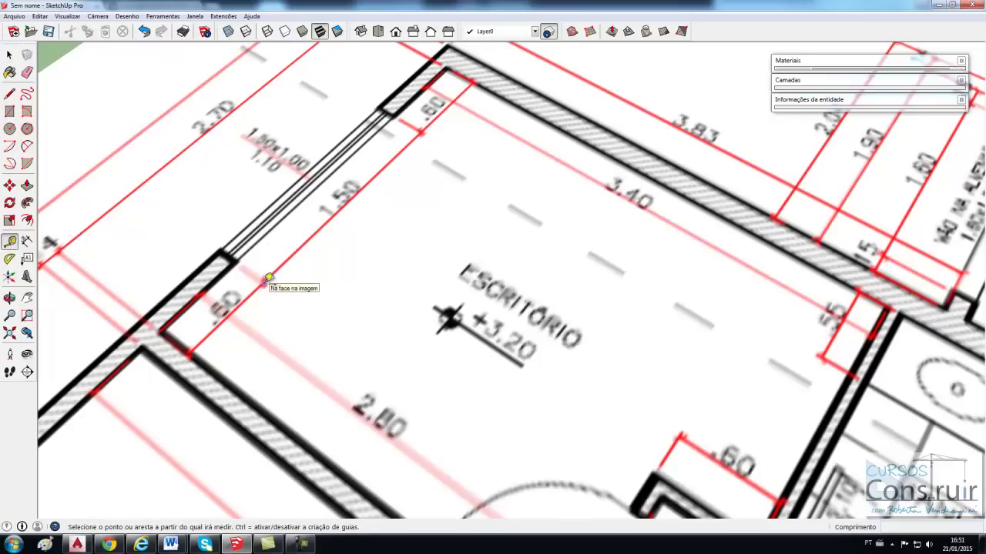
{"action": "left_click", "coordinate": [269, 278]}
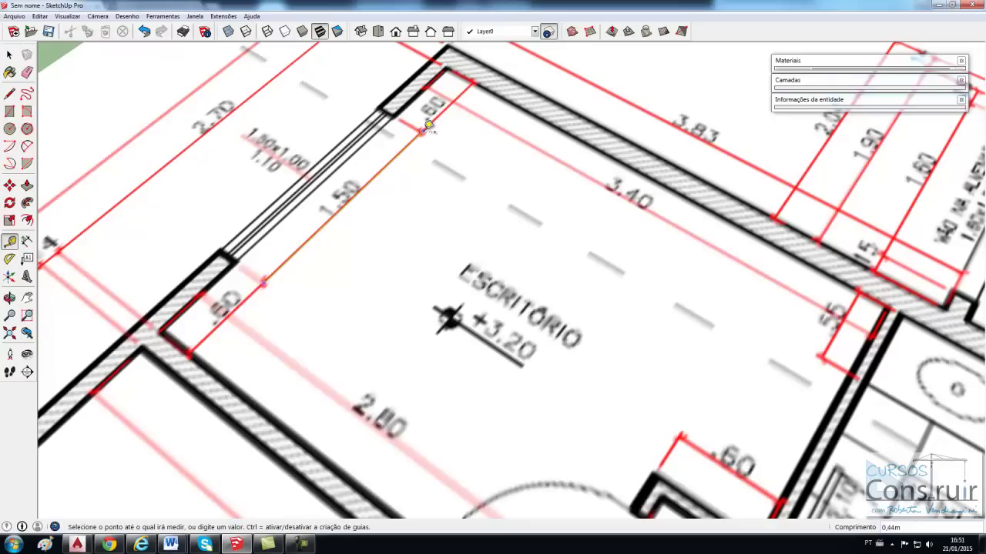
{"action": "left_click", "coordinate": [429, 126]}
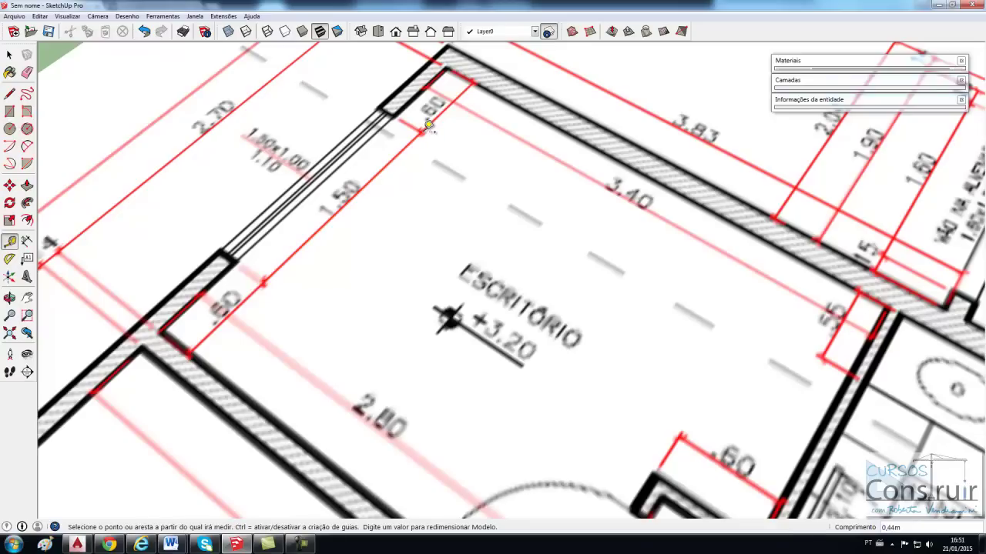
{"action": "type", "text": "1,5"}
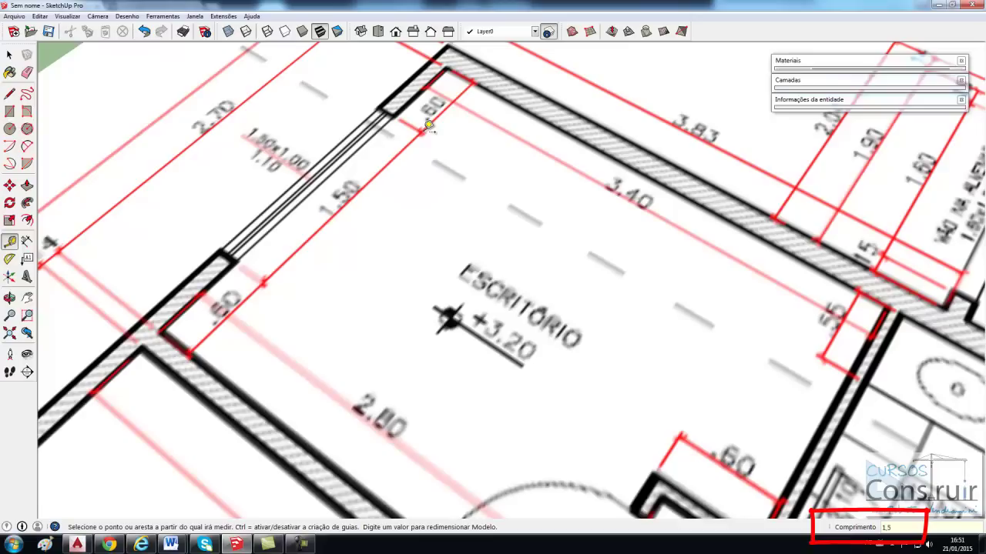
{"action": "key", "text": "Return"}
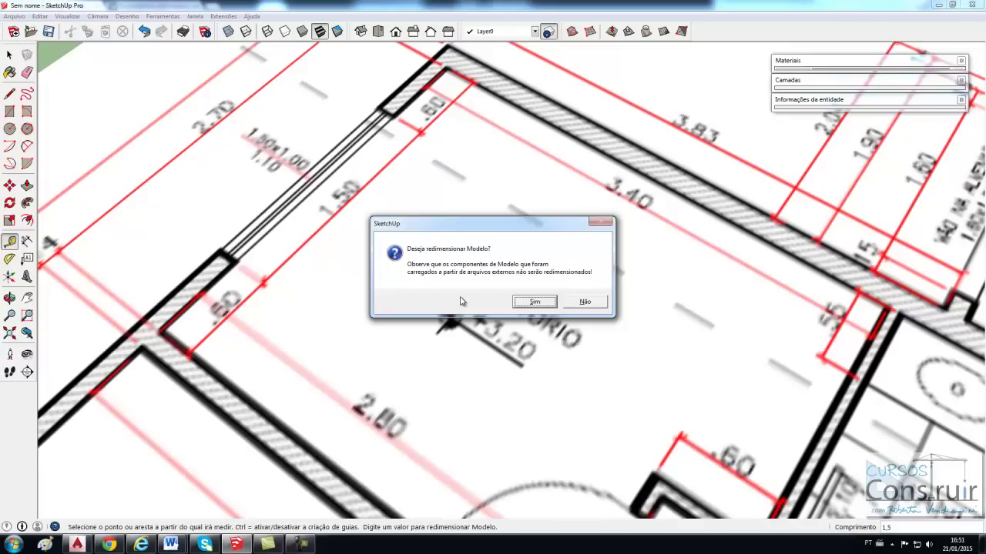
{"action": "left_click", "coordinate": [533, 301]}
- Zoom to extents and zoom in to view the whole rescaled model
{"action": "key", "text": "space"}
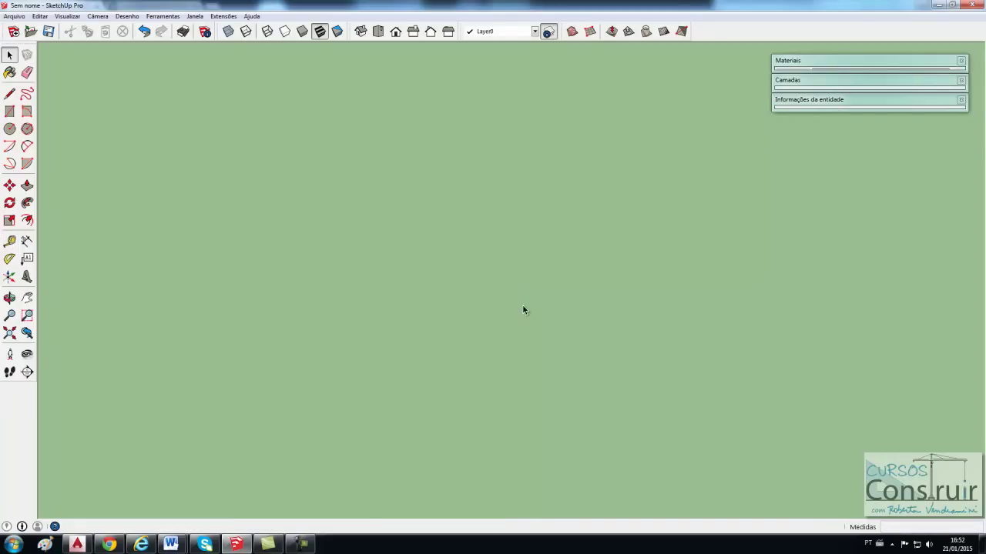
{"action": "left_click", "coordinate": [10, 334]}
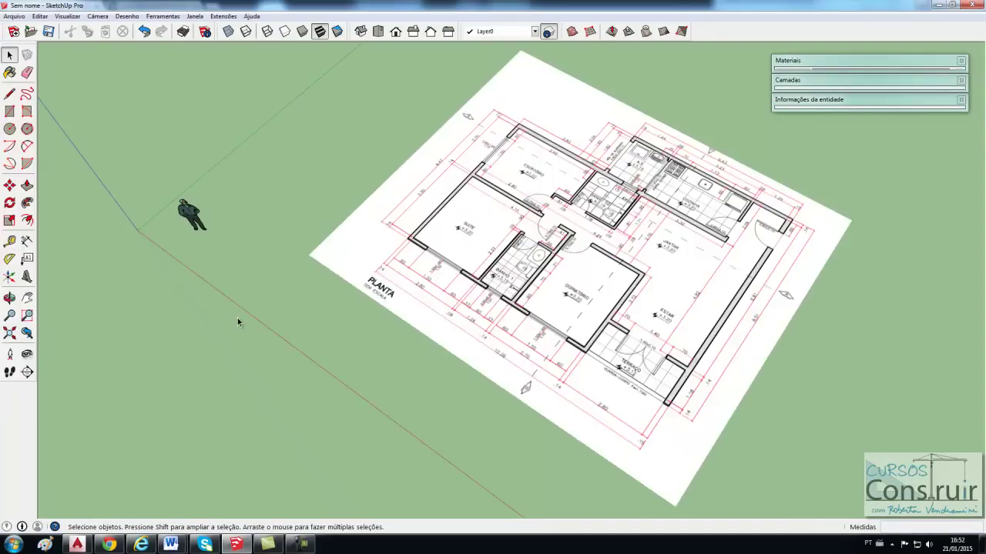
{"action": "scroll", "coordinate": [237, 318], "scroll_direction": "down", "scroll_amount": 2}
{"action": "scroll", "coordinate": [496, 295], "scroll_direction": "up", "scroll_amount": 3}
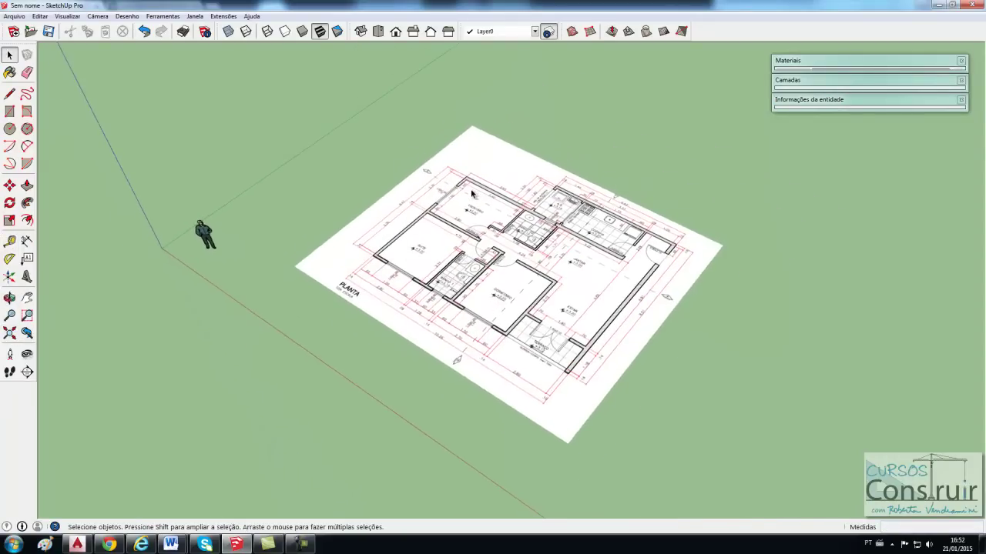
{"action": "scroll", "coordinate": [470, 189], "scroll_direction": "up", "scroll_amount": 3}
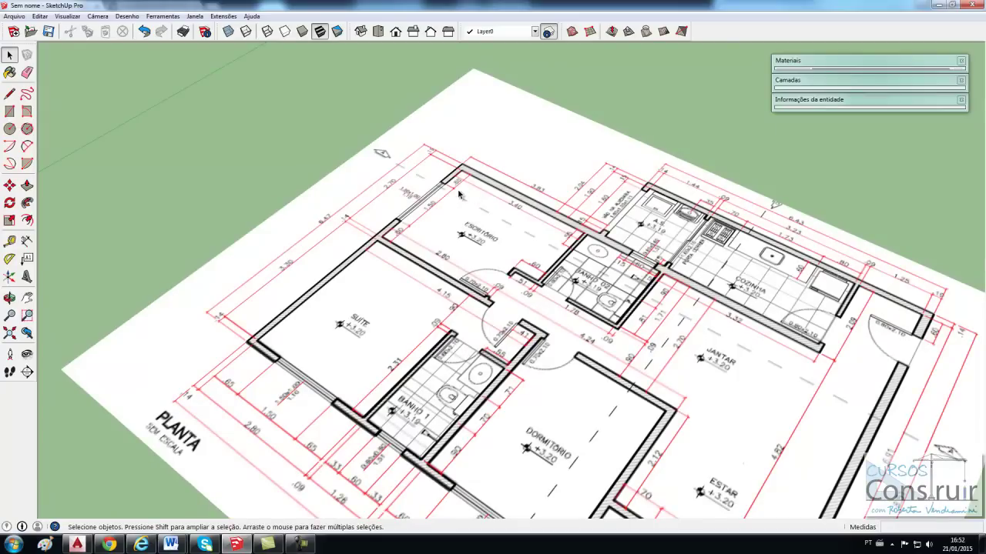
{"action": "scroll", "coordinate": [459, 197], "scroll_direction": "up", "scroll_amount": 2}
{"action": "scroll", "coordinate": [460, 197], "scroll_direction": "up", "scroll_amount": 2}
{"action": "scroll", "coordinate": [460, 197], "scroll_direction": "up", "scroll_amount": 2}
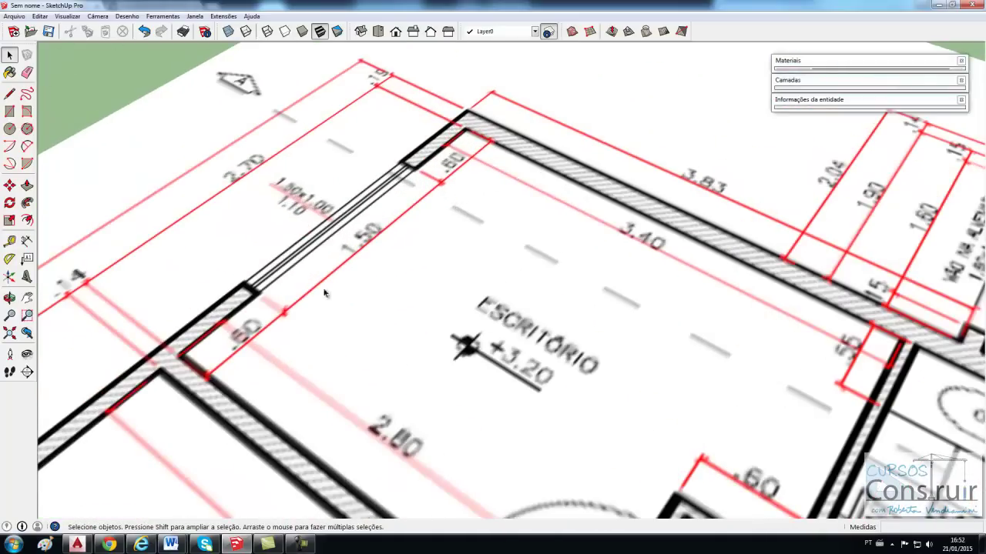
{"action": "scroll", "coordinate": [325, 309], "scroll_direction": "up", "scroll_amount": 1}
- Re-measure the 1.50 dimension to check its new length of 1.49 m
{"action": "left_click", "coordinate": [9, 241]}
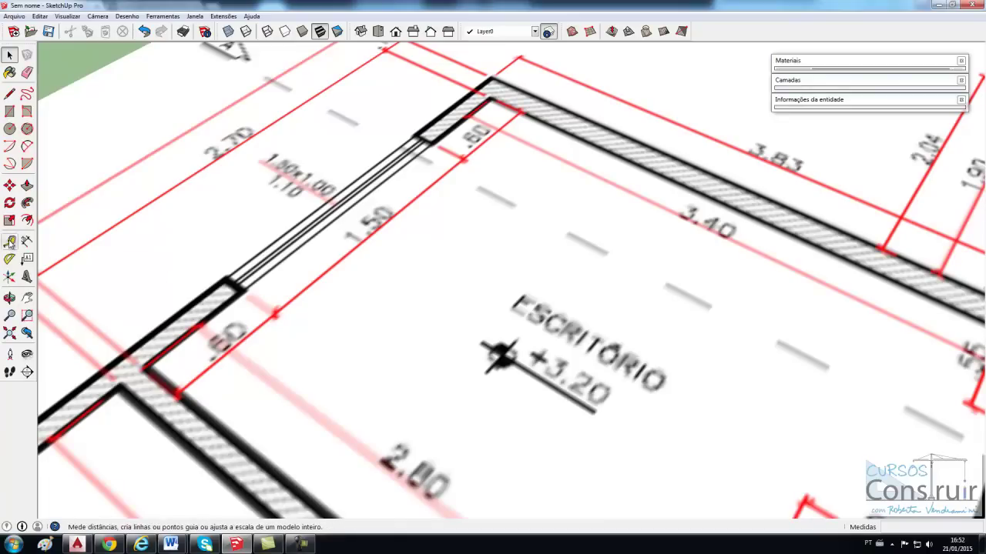
{"action": "left_click", "coordinate": [276, 312]}
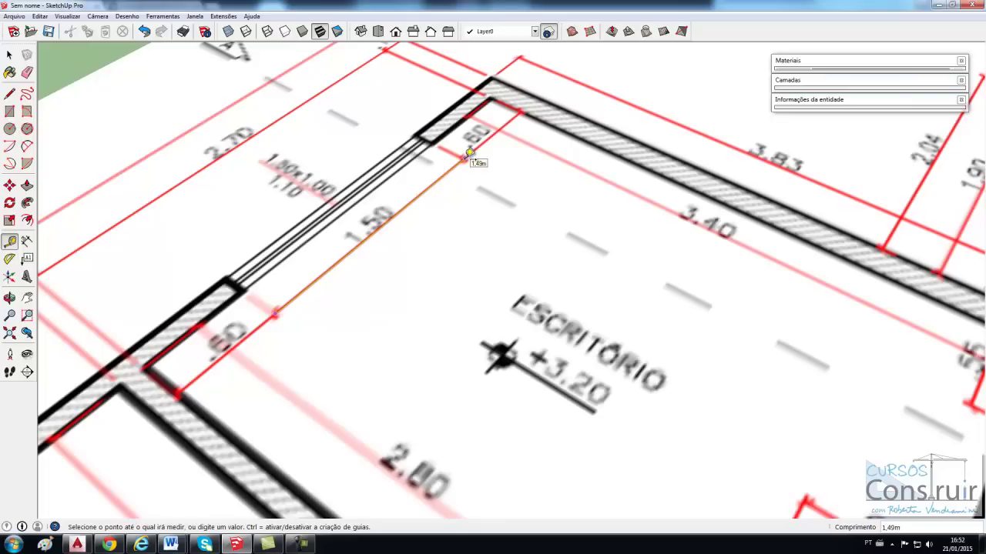
{"action": "key", "text": "space"}
- Zoom out and orbit to see the full-scale plan beside the figure
{"action": "scroll", "coordinate": [368, 261], "scroll_direction": "down", "scroll_amount": 3}
{"action": "scroll", "coordinate": [369, 262], "scroll_direction": "down", "scroll_amount": 3}
{"action": "scroll", "coordinate": [368, 262], "scroll_direction": "down", "scroll_amount": 2}
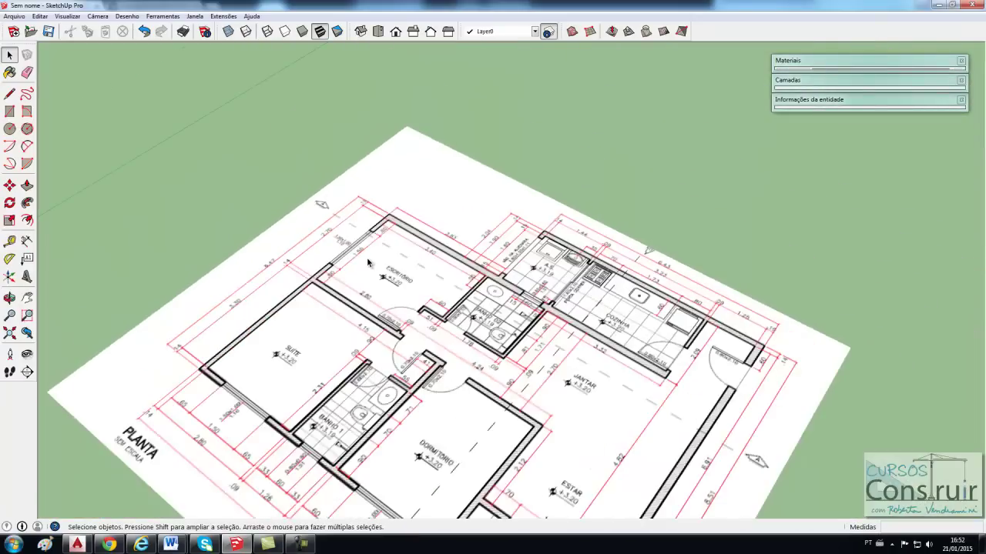
{"action": "scroll", "coordinate": [368, 261], "scroll_direction": "down", "scroll_amount": 2}
{"action": "scroll", "coordinate": [362, 263], "scroll_direction": "down", "scroll_amount": 2}
{"action": "scroll", "coordinate": [356, 265], "scroll_direction": "down", "scroll_amount": 1}
{"action": "mouse_move", "coordinate": [354, 266]}
{"action": "middle_mouse_down"}
{"action": "mouse_move", "coordinate": [467, 331]}
{"action": "mouse_move", "coordinate": [380, 370]}
{"action": "middle_mouse_up"}
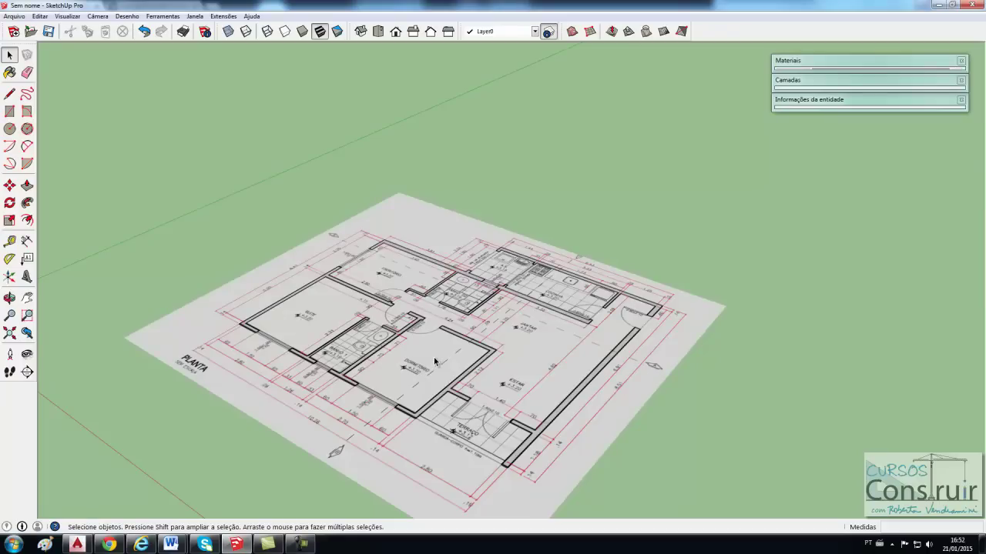
{"action": "scroll", "coordinate": [454, 359], "scroll_direction": "down", "scroll_amount": 3}
{"action": "scroll", "coordinate": [475, 354], "scroll_direction": "down", "scroll_amount": 2}
{"action": "middle_click_drag", "start_coordinate": [479, 435], "coordinate": [466, 418]}
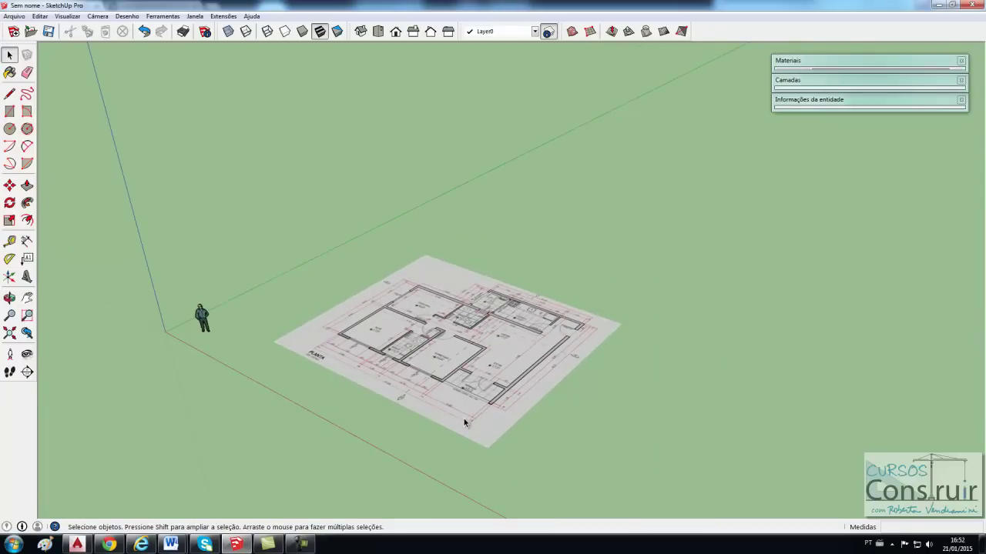
- Undo the last resize of the floor plan
{"action": "left_click", "coordinate": [144, 32]}
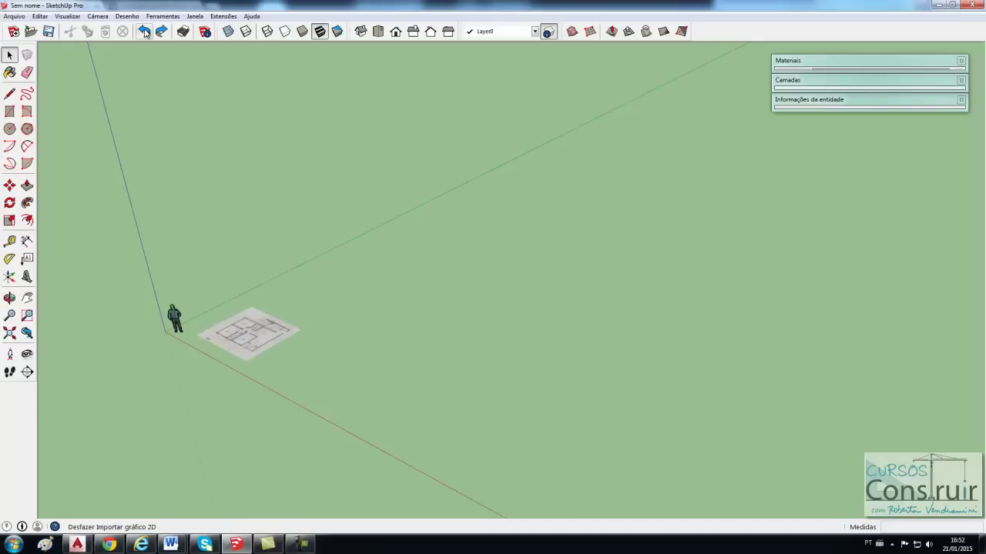
{"action": "scroll", "coordinate": [205, 332], "scroll_direction": "up", "scroll_amount": 2}
{"action": "scroll", "coordinate": [215, 339], "scroll_direction": "up", "scroll_amount": 2}
{"action": "scroll", "coordinate": [224, 337], "scroll_direction": "up", "scroll_amount": 2}
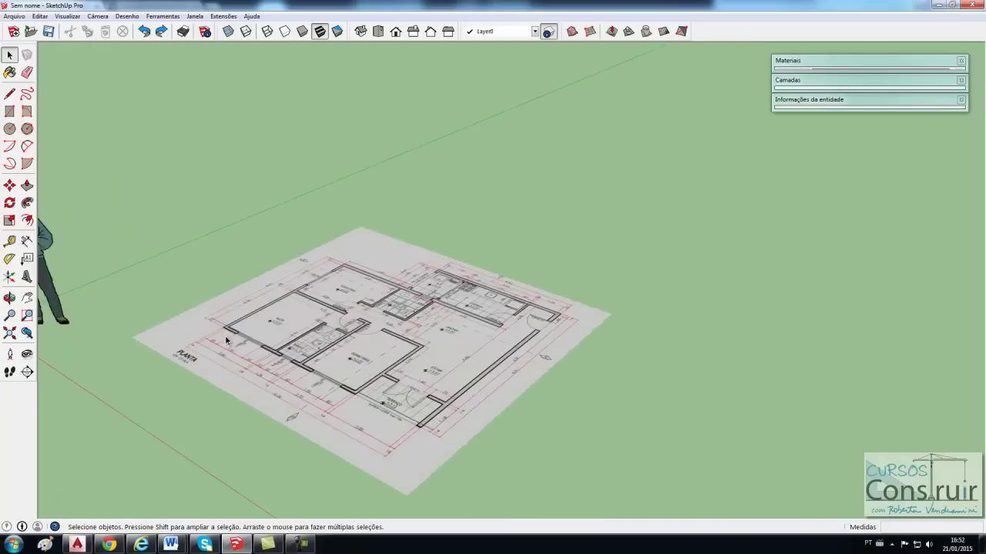
{"action": "scroll", "coordinate": [224, 336], "scroll_direction": "up", "scroll_amount": 2}
{"action": "scroll", "coordinate": [410, 309], "scroll_direction": "down", "scroll_amount": 1}
{"action": "scroll", "coordinate": [409, 309], "scroll_direction": "down", "scroll_amount": 2}
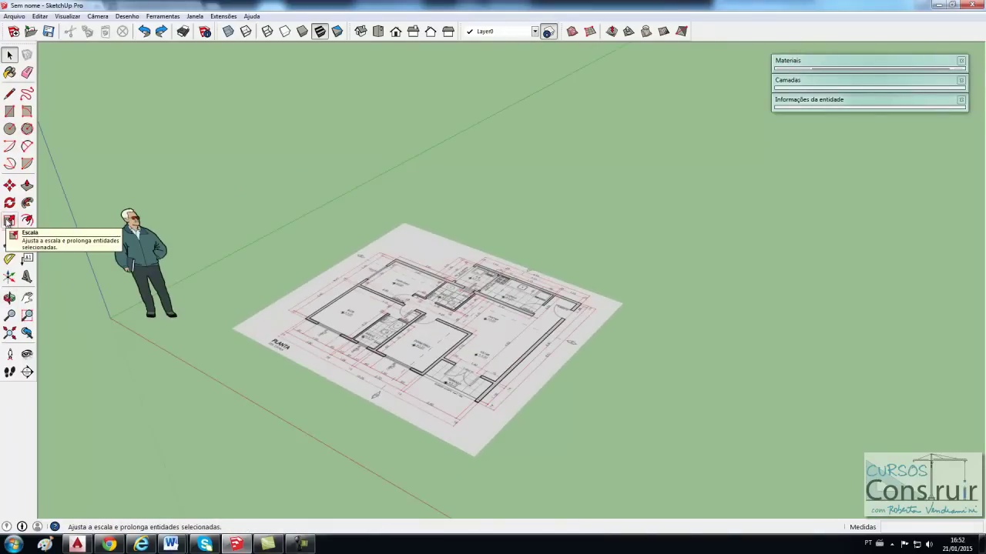
- Zoom in on the ESCRITÓRIO window wall and its 1.50 dimension line
{"action": "scroll", "coordinate": [370, 266], "scroll_direction": "up", "scroll_amount": 1}
{"action": "scroll", "coordinate": [385, 266], "scroll_direction": "up", "scroll_amount": 2}
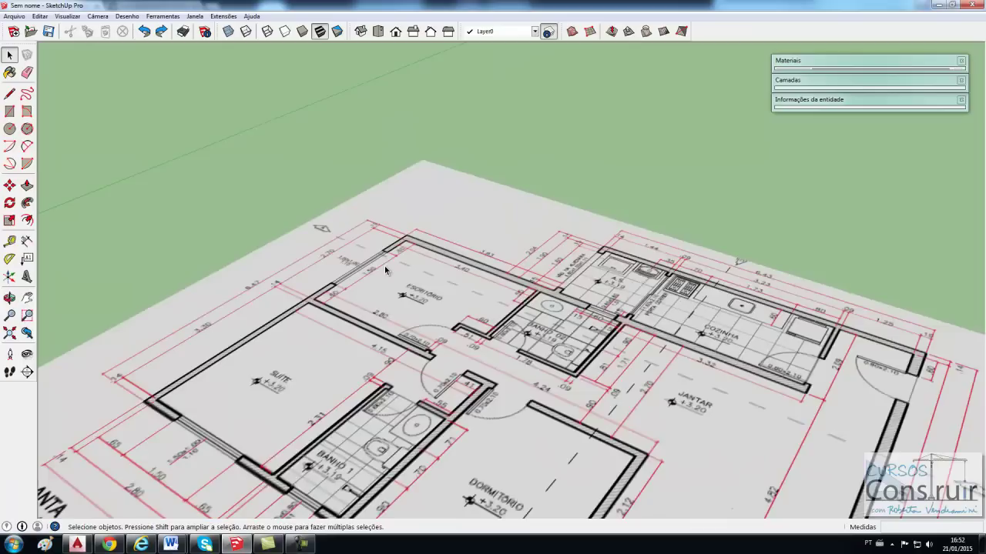
{"action": "scroll", "coordinate": [385, 266], "scroll_direction": "up", "scroll_amount": 2}
{"action": "scroll", "coordinate": [384, 266], "scroll_direction": "up", "scroll_amount": 1}
{"action": "scroll", "coordinate": [370, 293], "scroll_direction": "up", "scroll_amount": 1}
{"action": "scroll", "coordinate": [339, 340], "scroll_direction": "up", "scroll_amount": 1}
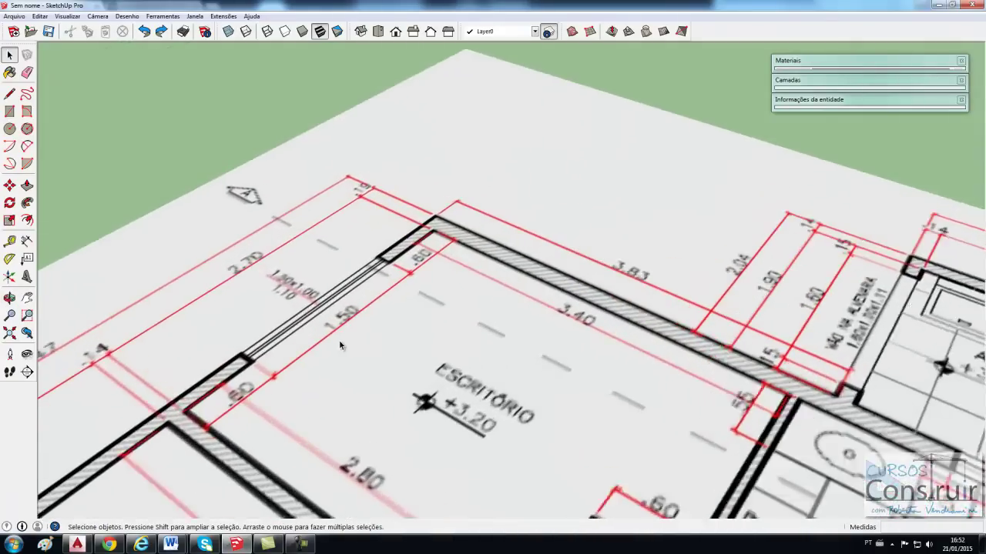
{"action": "scroll", "coordinate": [338, 340], "scroll_direction": "up", "scroll_amount": 1}
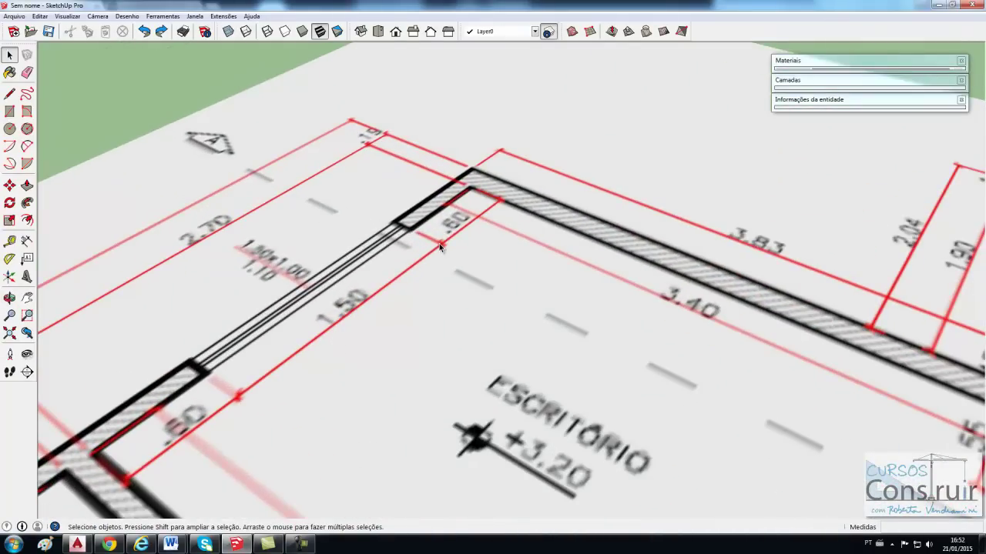
{"action": "scroll", "coordinate": [313, 351], "scroll_direction": "down", "scroll_amount": 2}
{"action": "scroll", "coordinate": [312, 350], "scroll_direction": "down", "scroll_amount": 1}
{"action": "scroll", "coordinate": [495, 311], "scroll_direction": "up", "scroll_amount": 1}
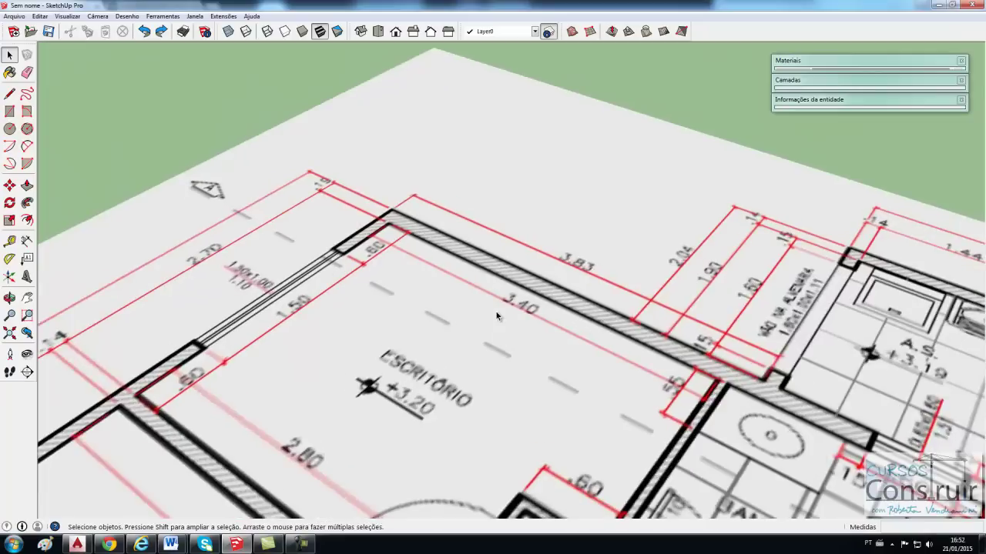
{"action": "scroll", "coordinate": [364, 240], "scroll_direction": "up", "scroll_amount": 1}
{"action": "scroll", "coordinate": [354, 242], "scroll_direction": "down", "scroll_amount": 1}
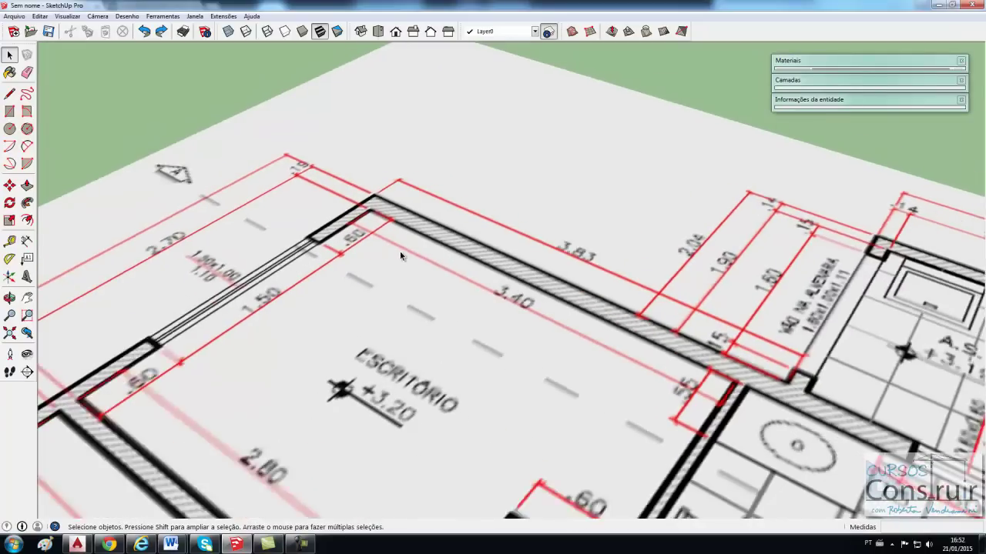
{"action": "scroll", "coordinate": [269, 346], "scroll_direction": "down", "scroll_amount": 1}
{"action": "scroll", "coordinate": [255, 329], "scroll_direction": "down", "scroll_amount": 1}
{"action": "scroll", "coordinate": [281, 327], "scroll_direction": "up", "scroll_amount": 3}
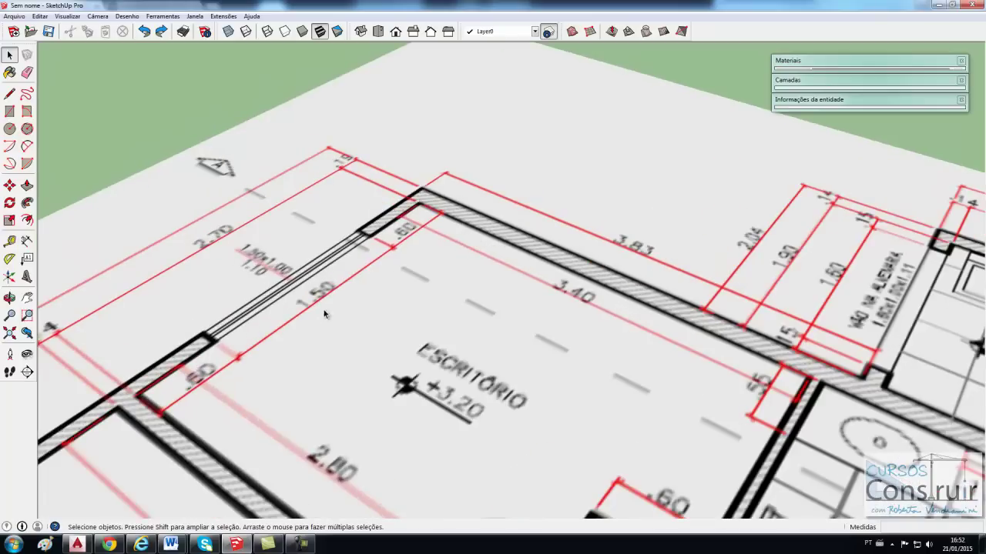
{"action": "scroll", "coordinate": [324, 310], "scroll_direction": "down", "scroll_amount": 1}
{"action": "scroll", "coordinate": [248, 317], "scroll_direction": "up", "scroll_amount": 1}
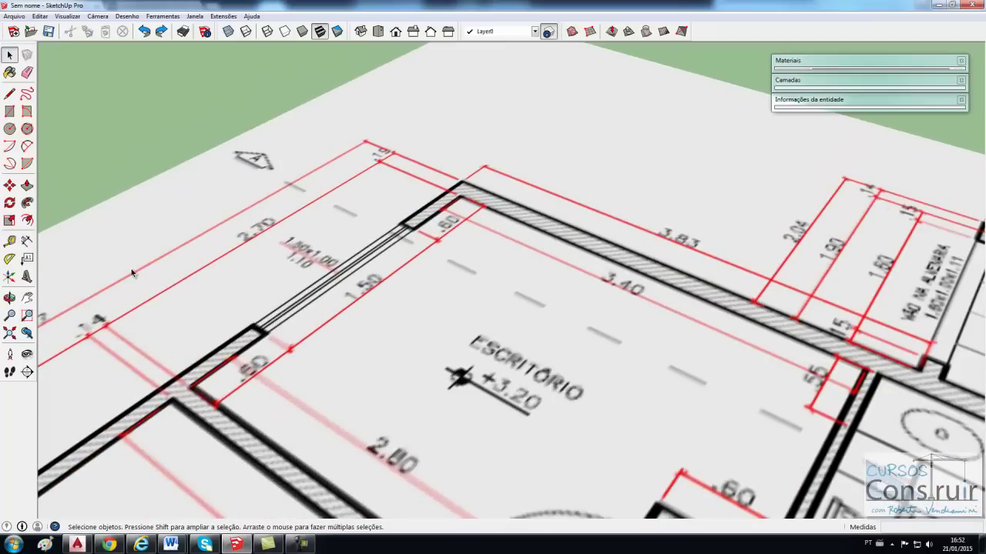
{"action": "left_click", "coordinate": [9, 241]}
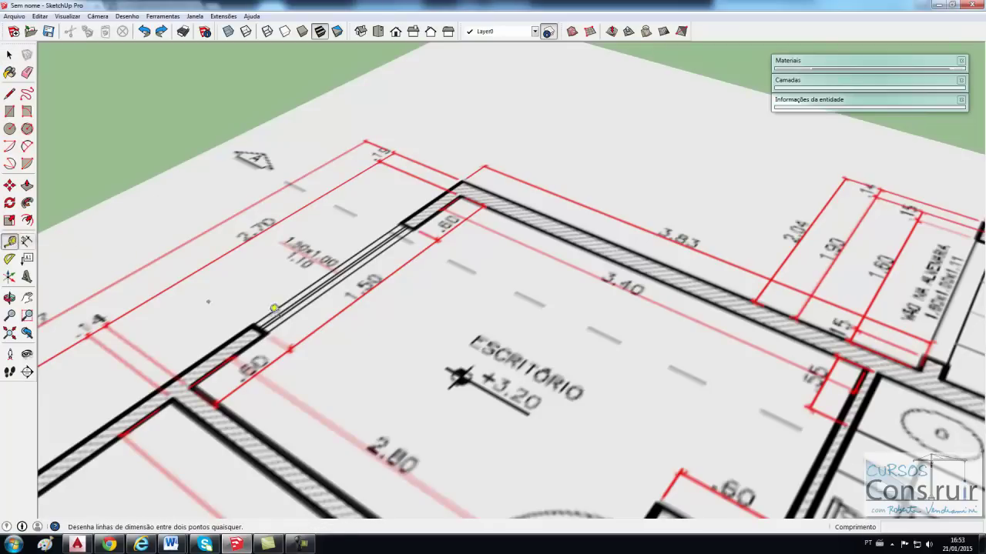
{"action": "left_click", "coordinate": [296, 344]}
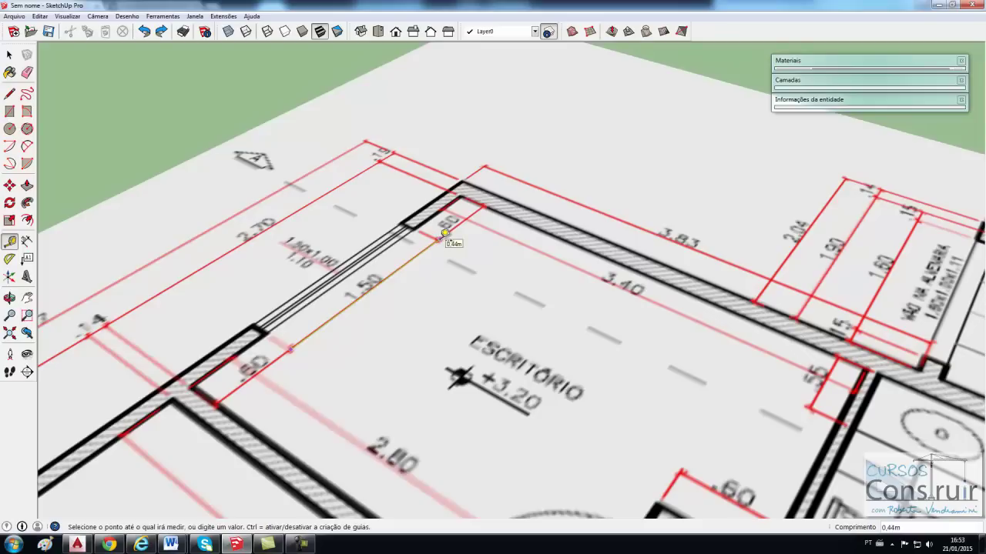
{"action": "key", "text": "space"}
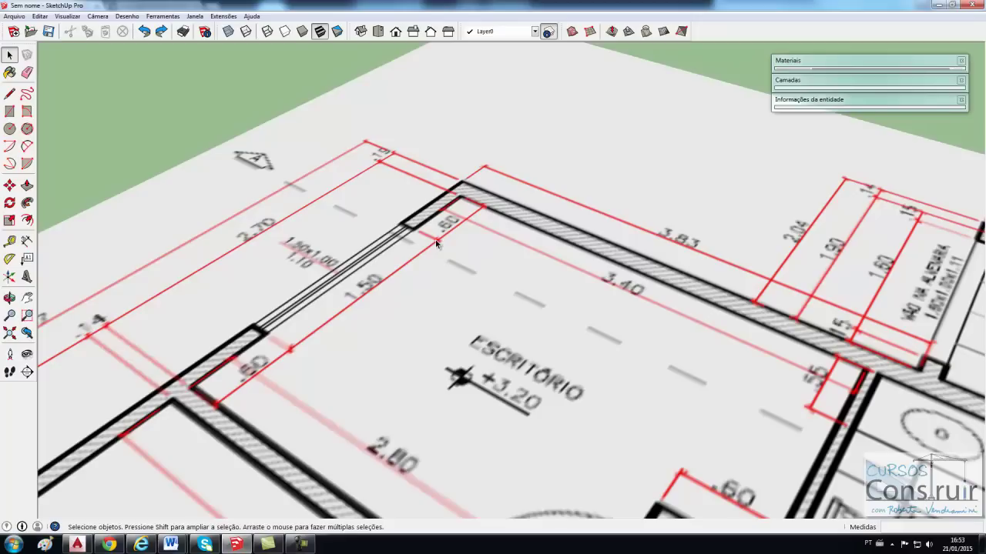
- Compute 1,5 ÷ 0,44 in Windows Calculator, giving the scale factor 3.409
{"action": "left_click", "coordinate": [13, 546]}
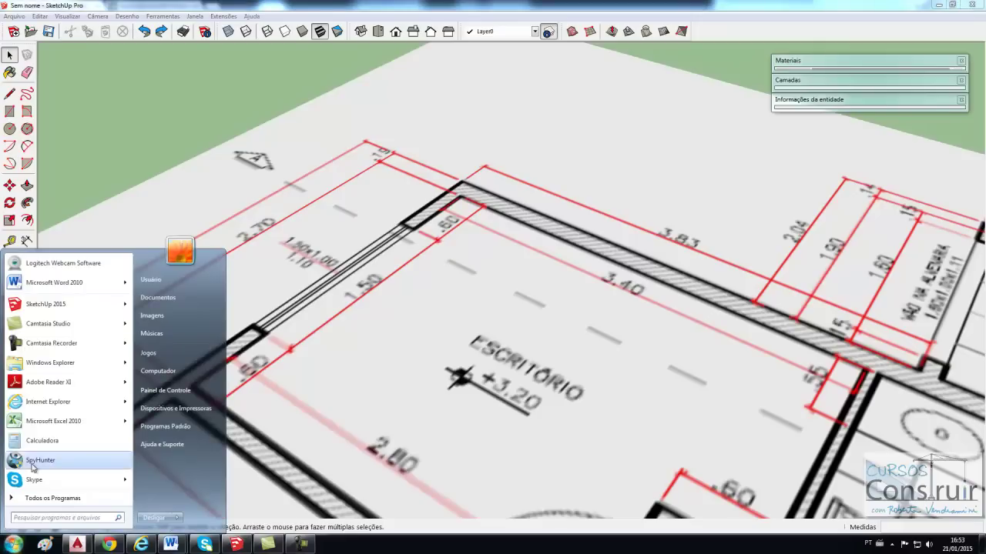
{"action": "left_click", "coordinate": [100, 440]}
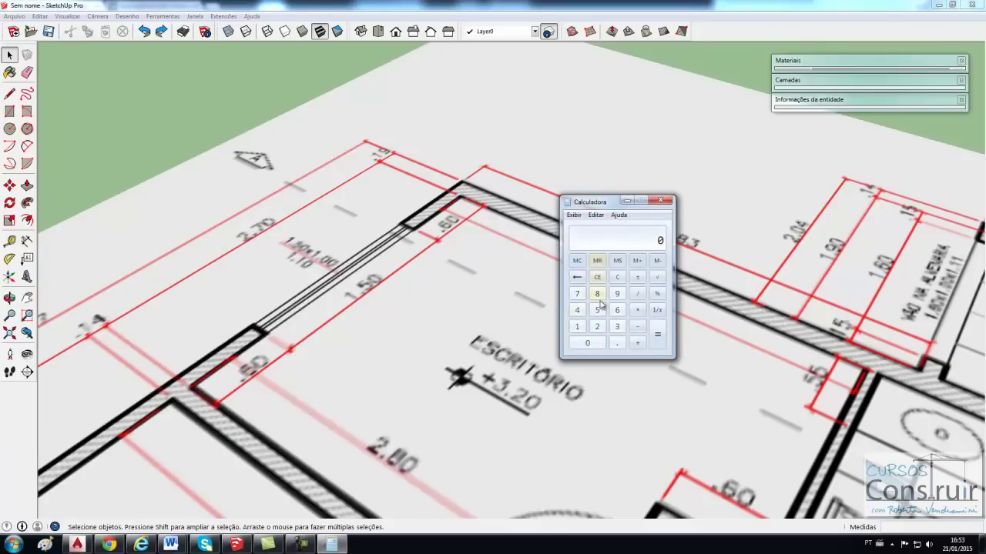
{"action": "left_click", "coordinate": [579, 328]}
{"action": "left_click", "coordinate": [617, 342]}
{"action": "left_click", "coordinate": [597, 310]}
{"action": "left_click", "coordinate": [617, 343]}
{"action": "double_click", "coordinate": [576, 310]}
{"action": "left_click", "coordinate": [659, 339]}
- Minimize the calculator to return to the SketchUp model
{"action": "left_click", "coordinate": [626, 200]}
{"action": "scroll", "coordinate": [314, 276], "scroll_direction": "down", "scroll_amount": 3}
{"action": "scroll", "coordinate": [331, 300], "scroll_direction": "down", "scroll_amount": 3}
- Select the floor-plan image and scale it uniformly from a corner grip by 3.41
{"action": "scroll", "coordinate": [354, 331], "scroll_direction": "down", "scroll_amount": 3}
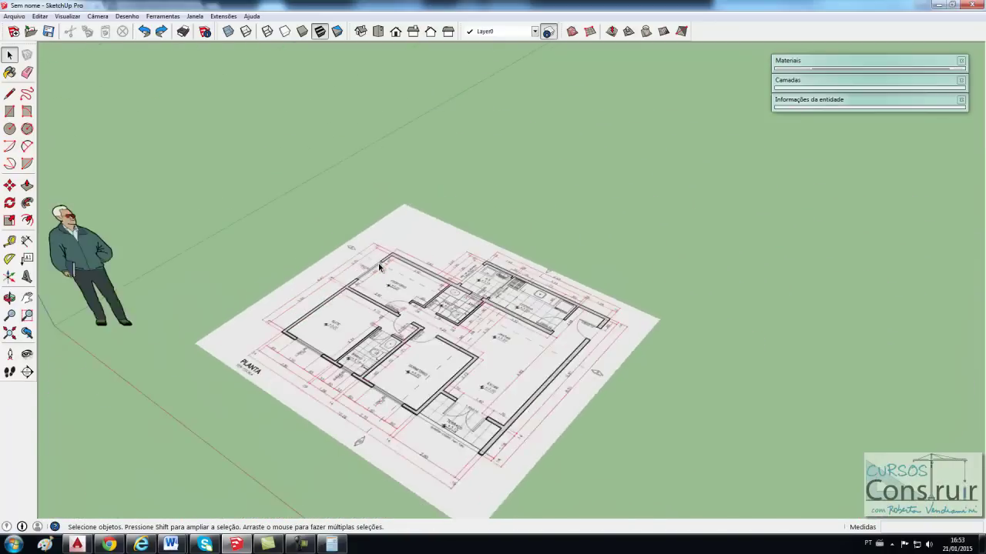
{"action": "scroll", "coordinate": [377, 358], "scroll_direction": "down", "scroll_amount": 2}
{"action": "scroll", "coordinate": [381, 355], "scroll_direction": "down", "scroll_amount": 1}
{"action": "left_click", "coordinate": [378, 328]}
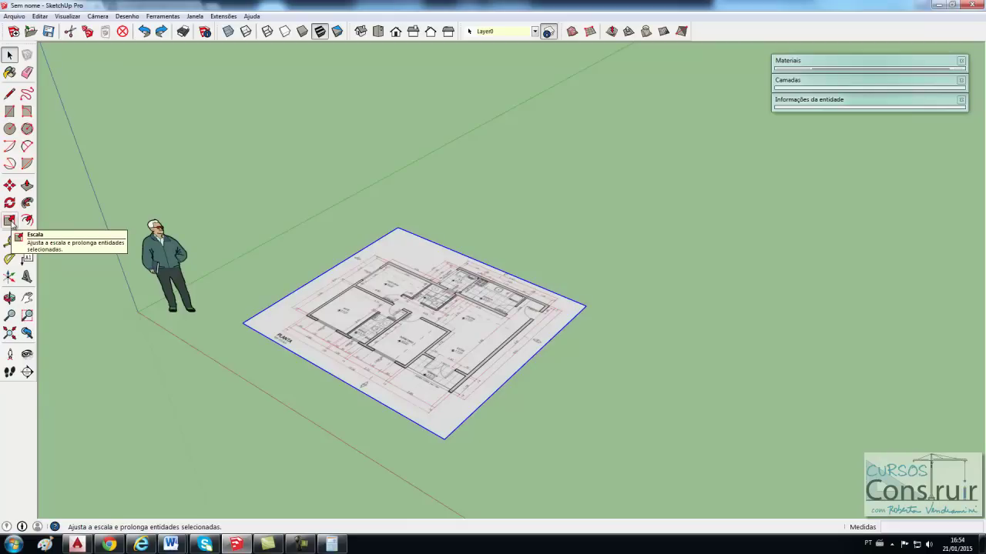
{"action": "left_click", "coordinate": [9, 221]}
{"action": "scroll", "coordinate": [427, 312], "scroll_direction": "up", "scroll_amount": 2}
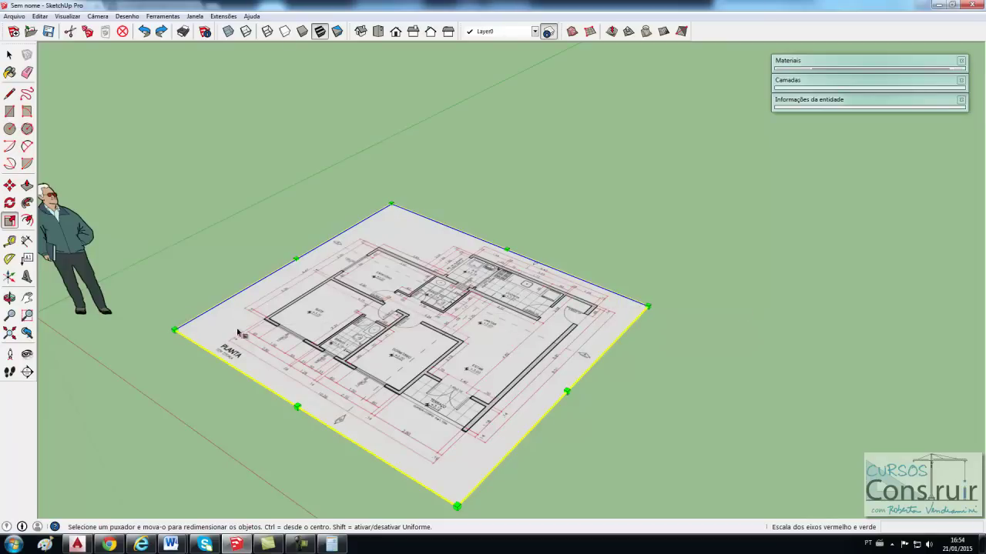
{"action": "left_click", "coordinate": [649, 307]}
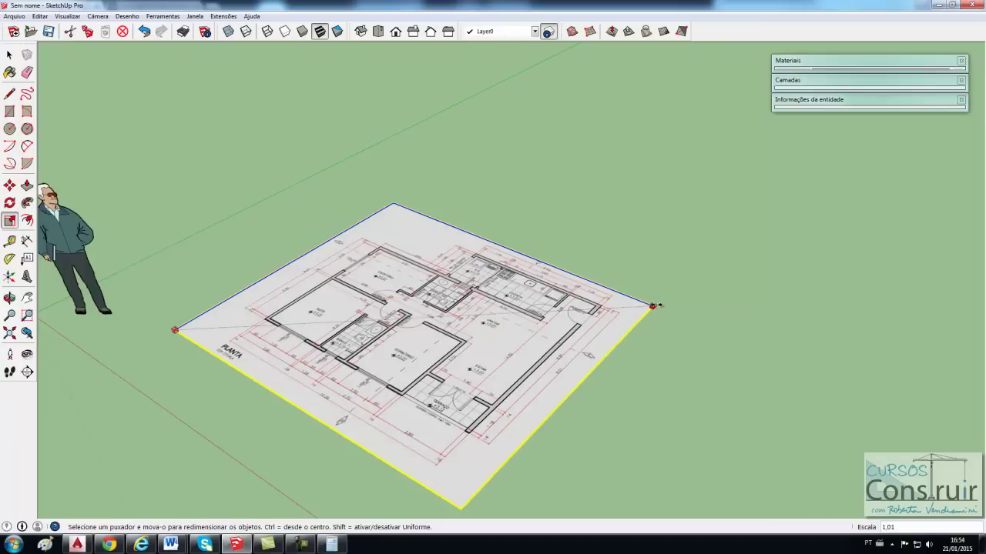
{"action": "scroll", "coordinate": [659, 310], "scroll_direction": "down", "scroll_amount": 2}
{"action": "scroll", "coordinate": [670, 308], "scroll_direction": "down", "scroll_amount": 1}
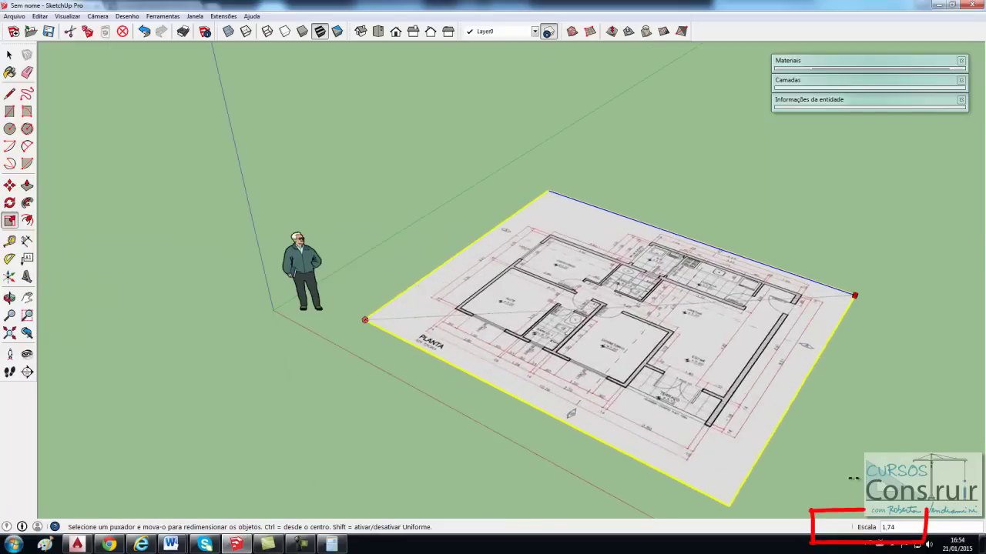
{"action": "type", "text": "2"}
{"action": "key", "text": "Return"}
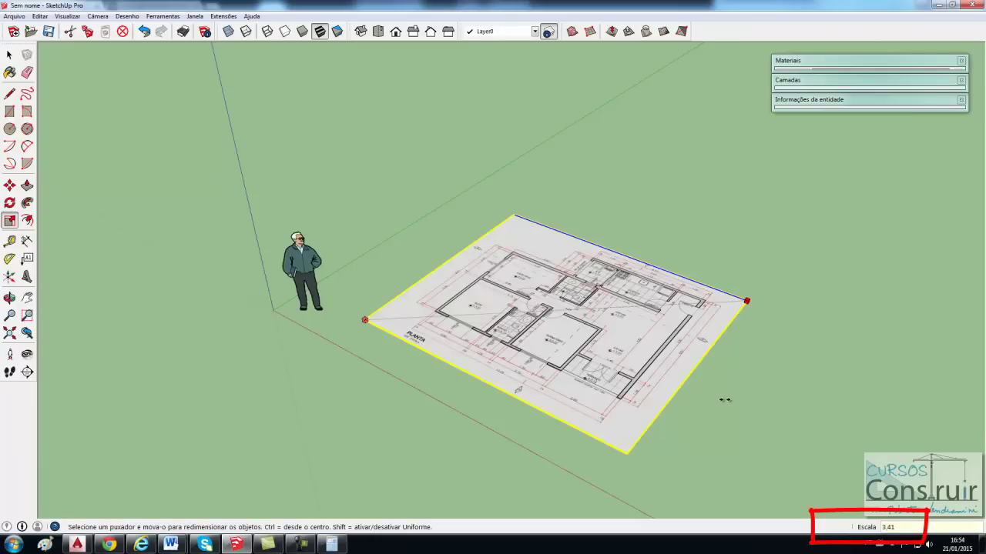
{"action": "key", "text": "Return"}
{"action": "key", "text": "space"}
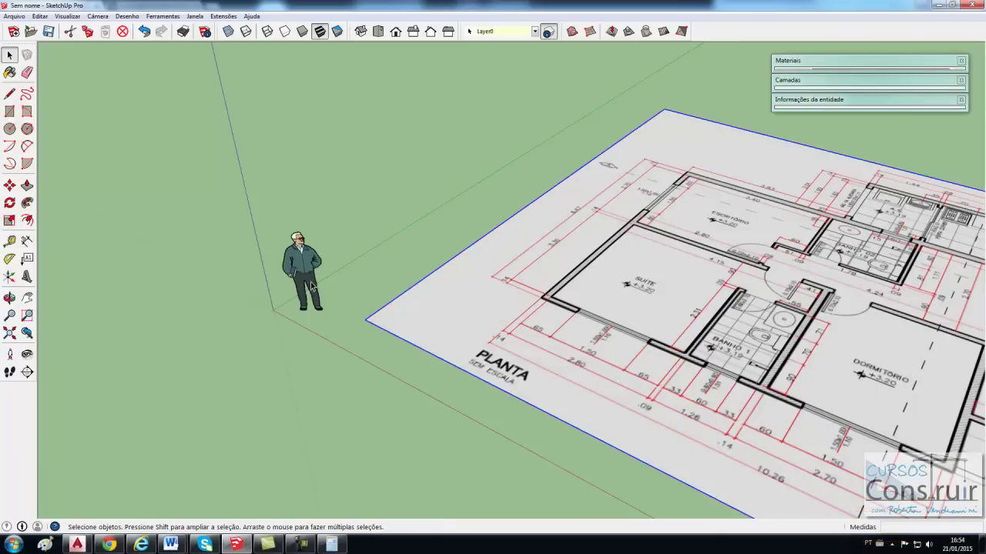
{"action": "scroll", "coordinate": [312, 286], "scroll_direction": "down", "scroll_amount": 5}
{"action": "left_click", "coordinate": [672, 216]}
{"action": "key", "text": "o"}
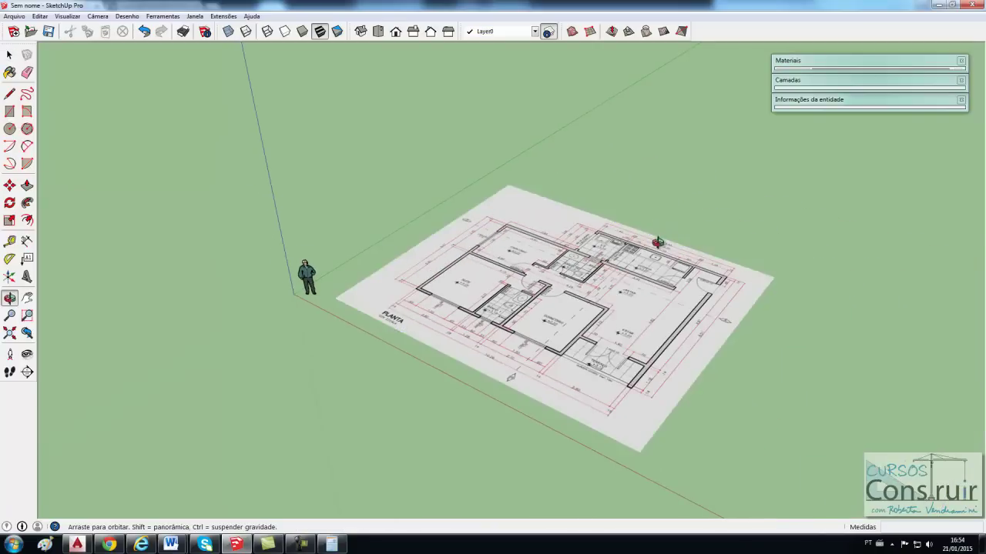
{"action": "left_click_drag", "start_coordinate": [658, 242], "coordinate": [583, 267]}
{"action": "key", "text": "space"}
{"action": "scroll", "coordinate": [583, 267], "scroll_direction": "up", "scroll_amount": 1}
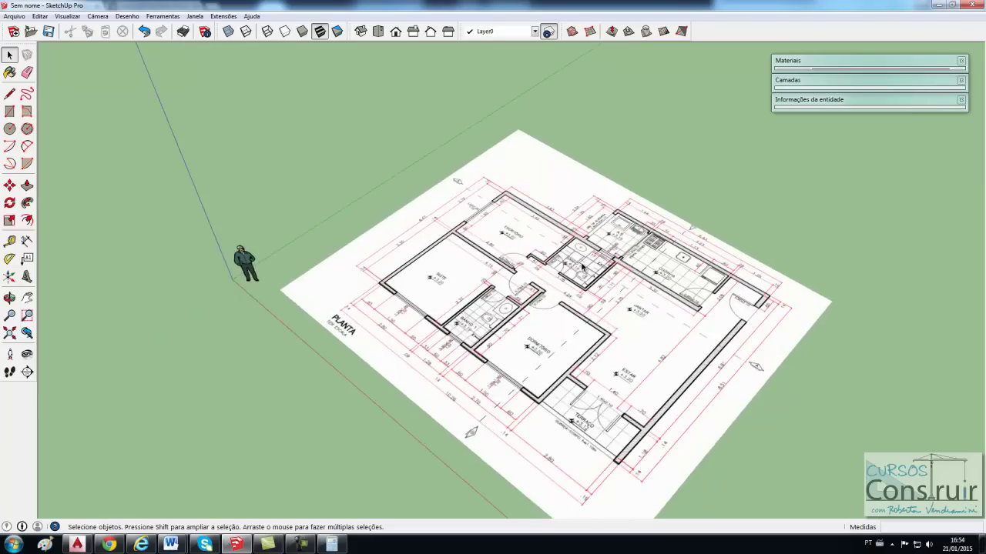
{"action": "scroll", "coordinate": [583, 267], "scroll_direction": "up", "scroll_amount": 3}
{"action": "scroll", "coordinate": [426, 168], "scroll_direction": "up", "scroll_amount": 3}
{"action": "scroll", "coordinate": [425, 168], "scroll_direction": "up", "scroll_amount": 2}
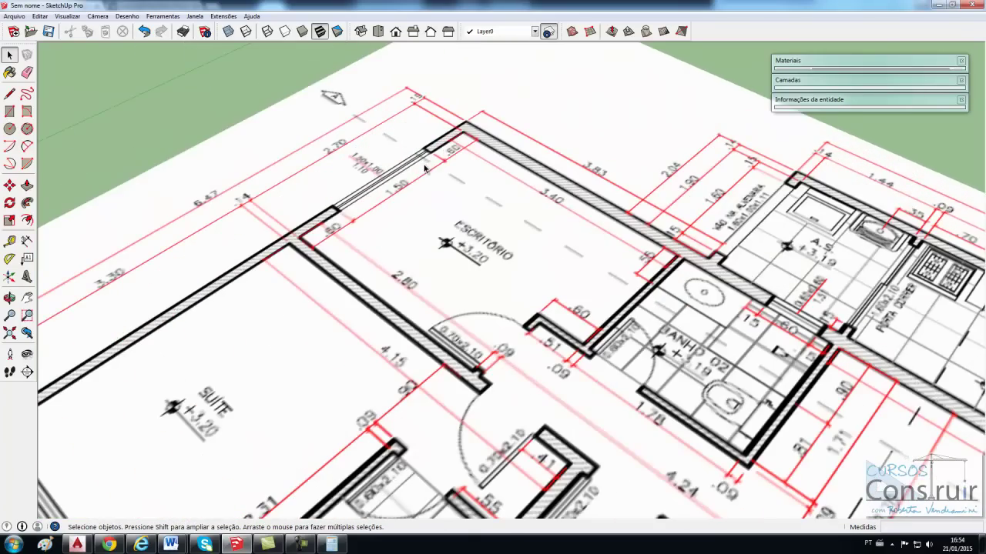
{"action": "scroll", "coordinate": [415, 176], "scroll_direction": "up", "scroll_amount": 2}
{"action": "scroll", "coordinate": [407, 183], "scroll_direction": "up", "scroll_amount": 2}
{"action": "scroll", "coordinate": [369, 227], "scroll_direction": "down", "scroll_amount": 2}
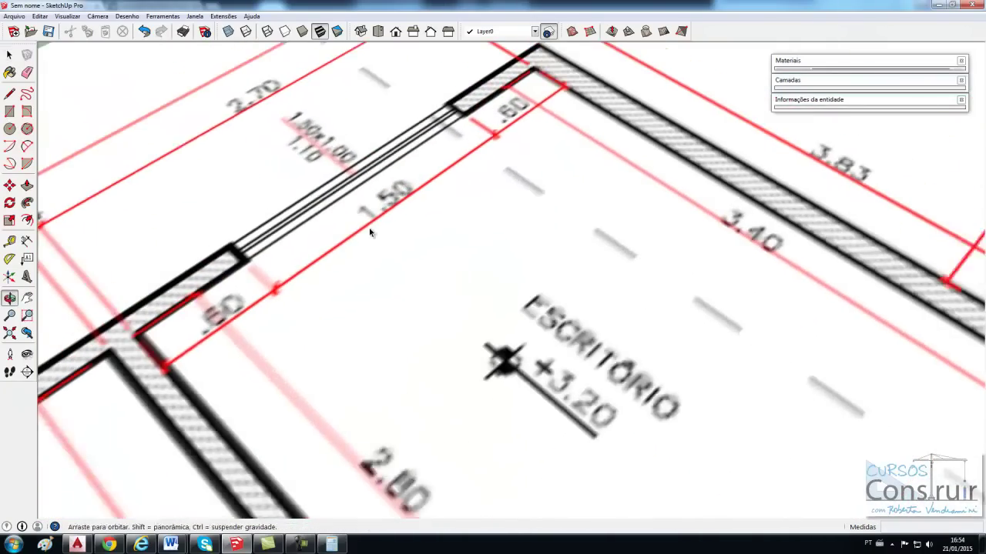
{"action": "scroll", "coordinate": [369, 227], "scroll_direction": "down", "scroll_amount": 2}
{"action": "left_click", "coordinate": [9, 241]}
{"action": "scroll", "coordinate": [286, 203], "scroll_direction": "up", "scroll_amount": 2}
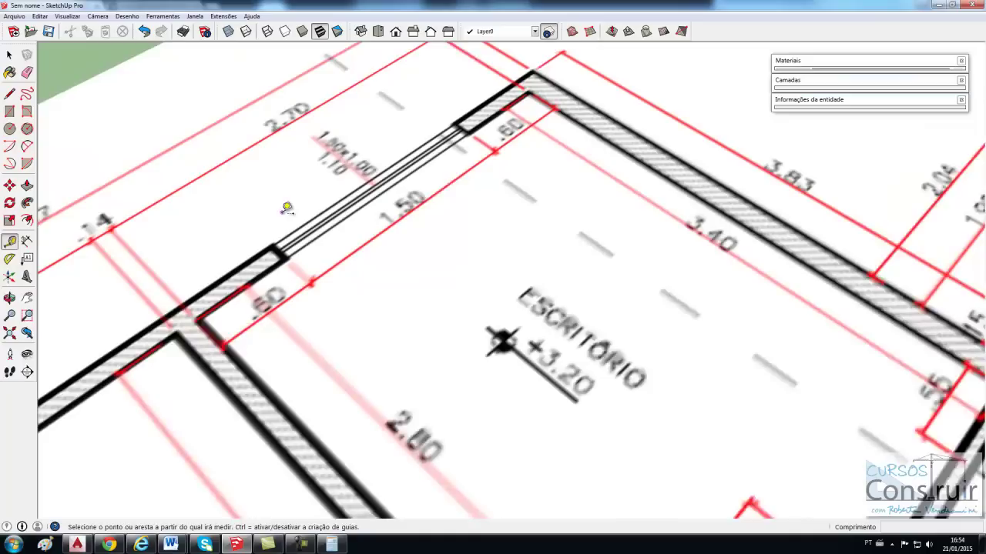
{"action": "scroll", "coordinate": [319, 287], "scroll_direction": "up", "scroll_amount": 1}
{"action": "left_click", "coordinate": [318, 288]}
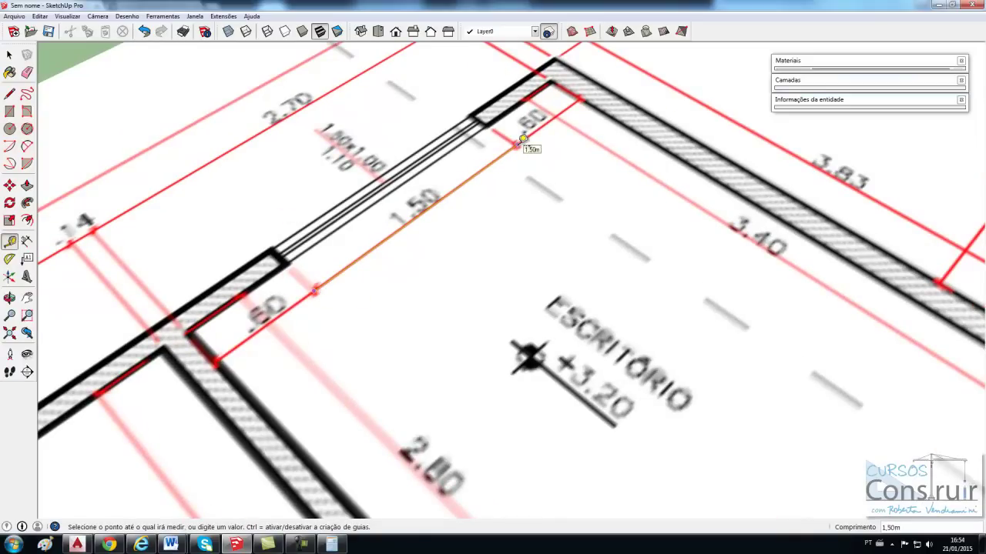
{"action": "key", "text": "space"}
{"action": "scroll", "coordinate": [462, 216], "scroll_direction": "down", "scroll_amount": 2}
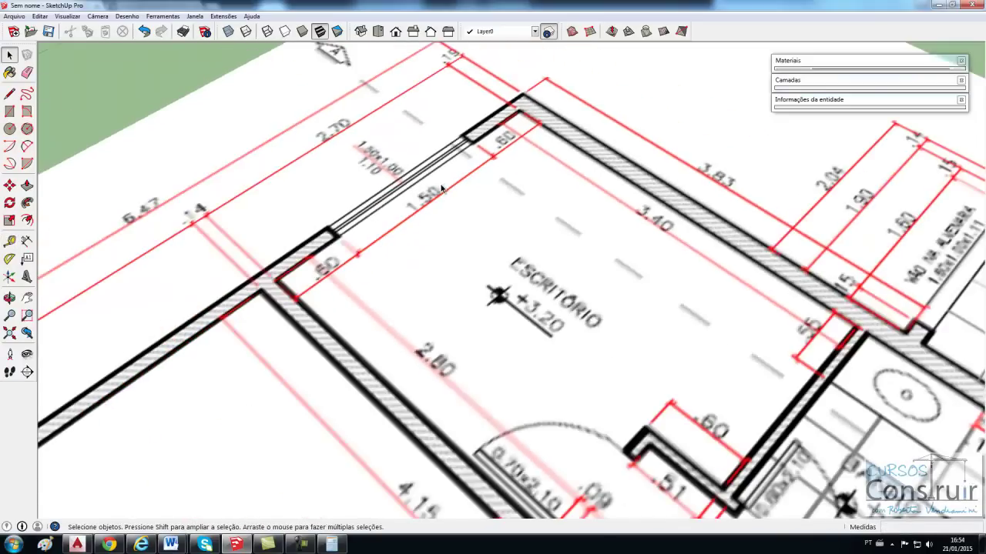
{"action": "scroll", "coordinate": [447, 200], "scroll_direction": "down", "scroll_amount": 3}
{"action": "scroll", "coordinate": [438, 195], "scroll_direction": "down", "scroll_amount": 2}
{"action": "middle_click_drag", "start_coordinate": [437, 195], "coordinate": [797, 413]}
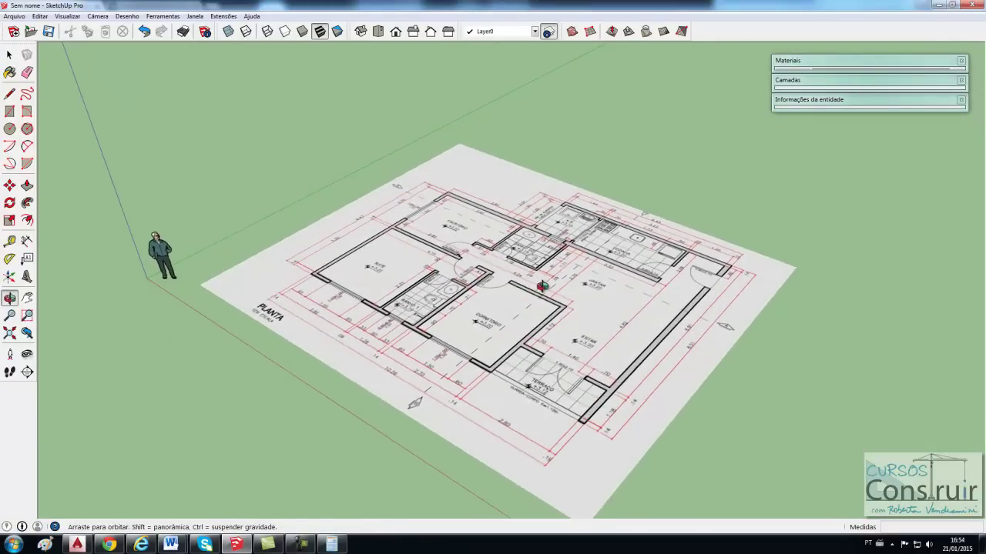